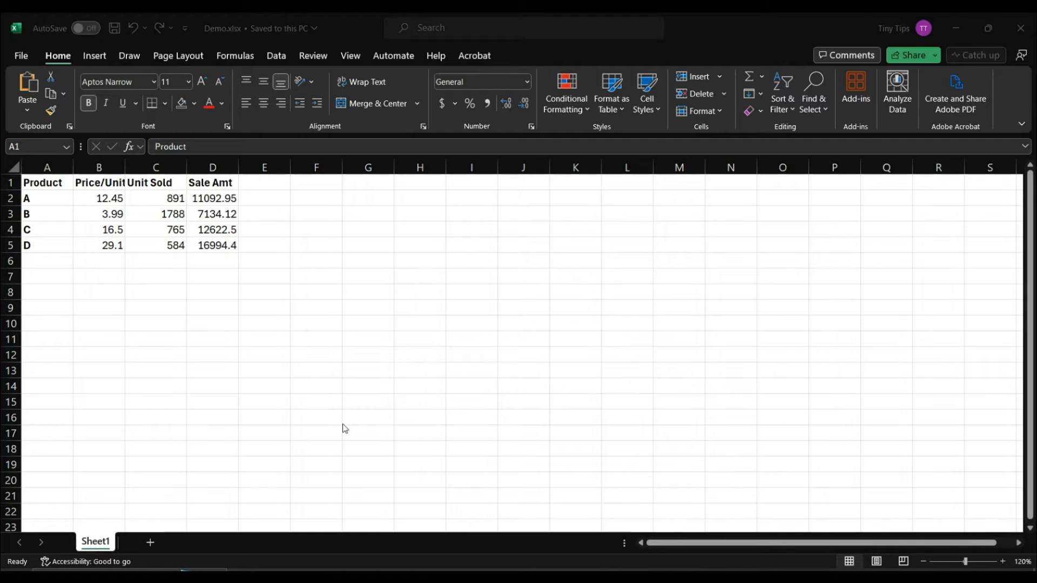
Step: Check the whole sheet's Protection settings in Format Cells, closing without changes
left_click(343, 424)
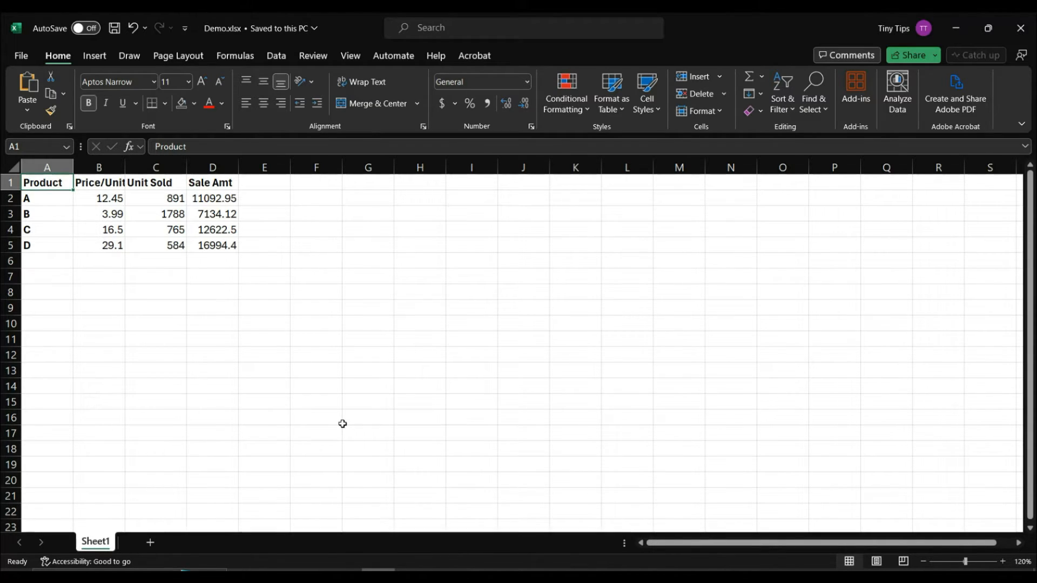
key("ctrl+a")
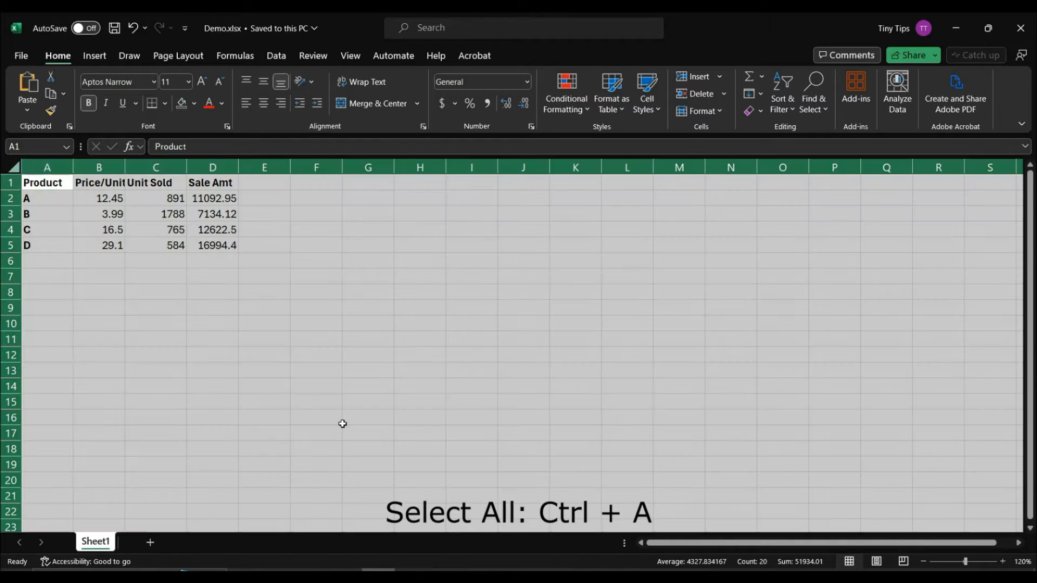
right_click(343, 423)
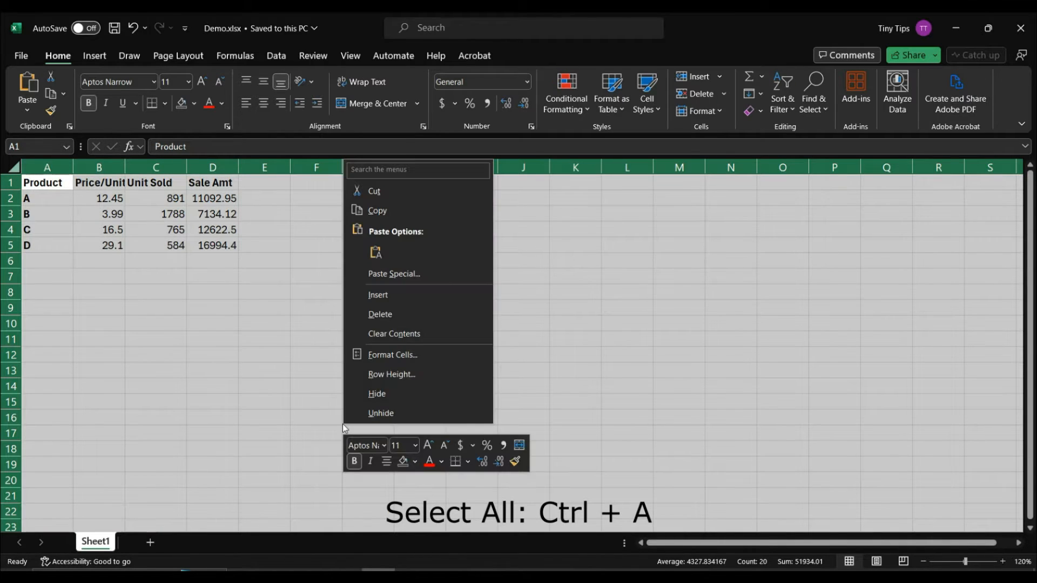
left_click(380, 358)
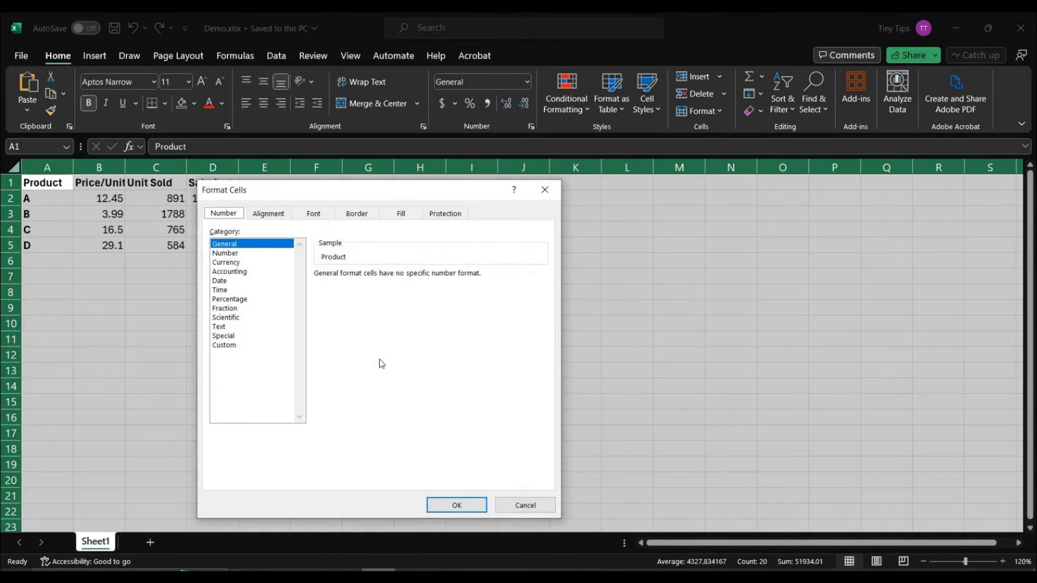
left_click(444, 214)
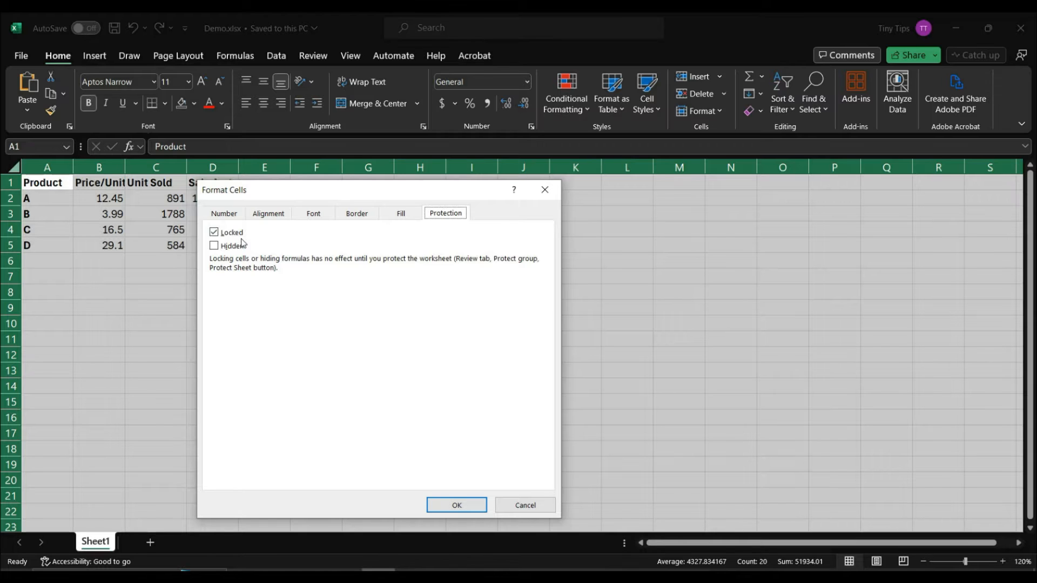
left_click(503, 501)
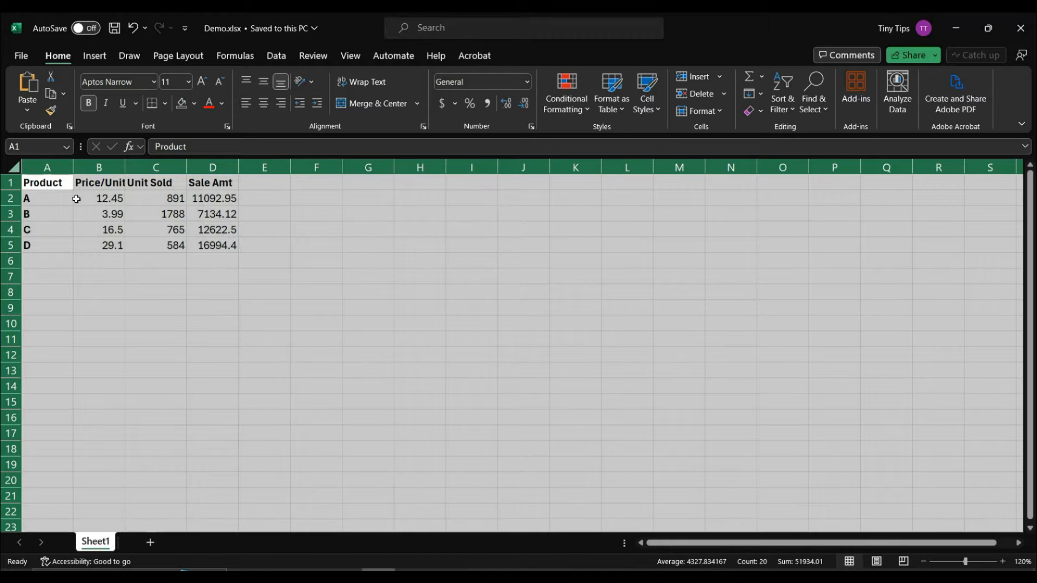
left_click(67, 186)
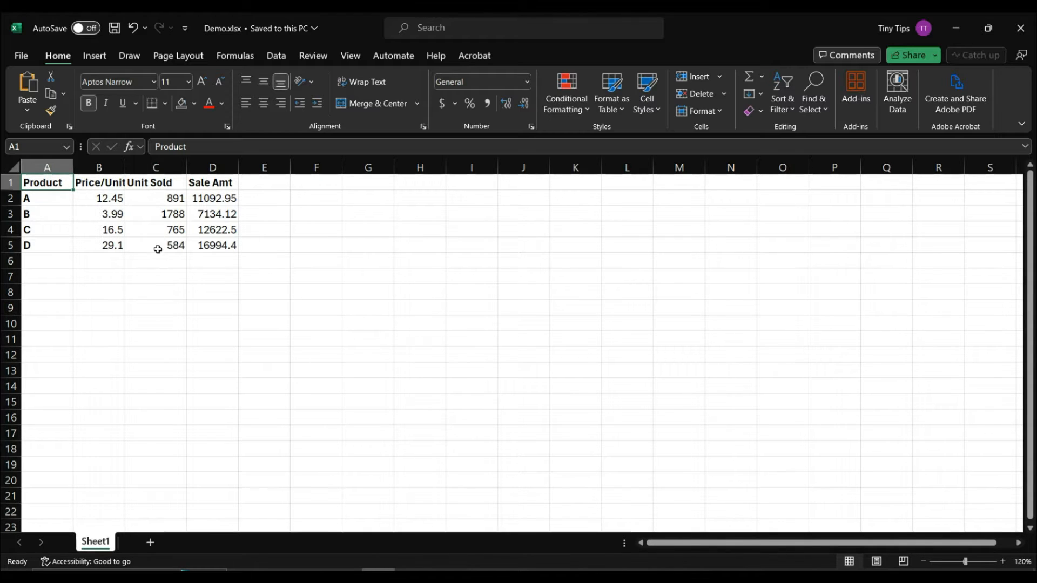
Step: Check the Sale Amt formula in D2, then select the price and units block B2:C5
left_click(221, 198)
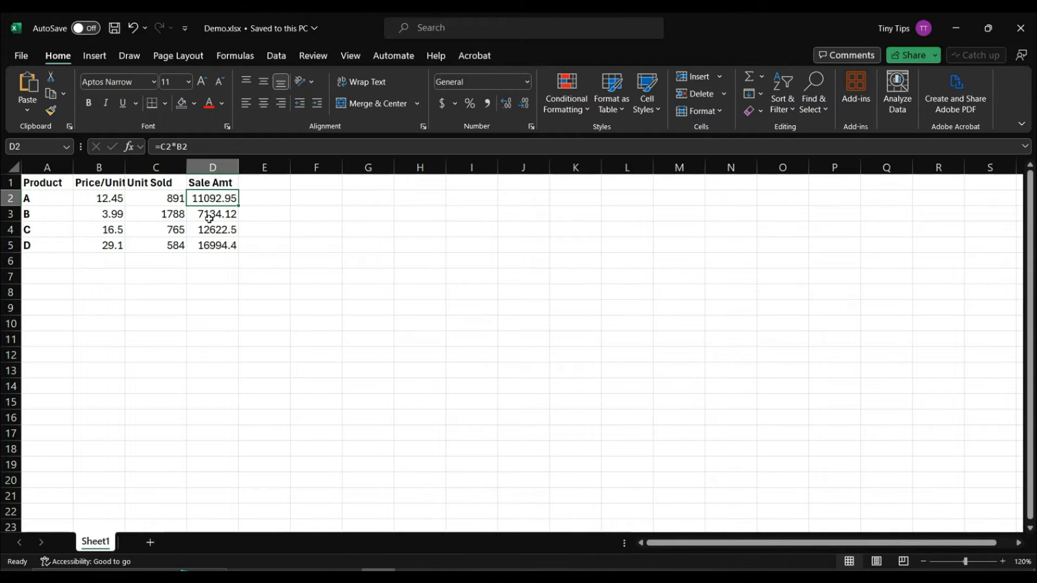
left_click(115, 198)
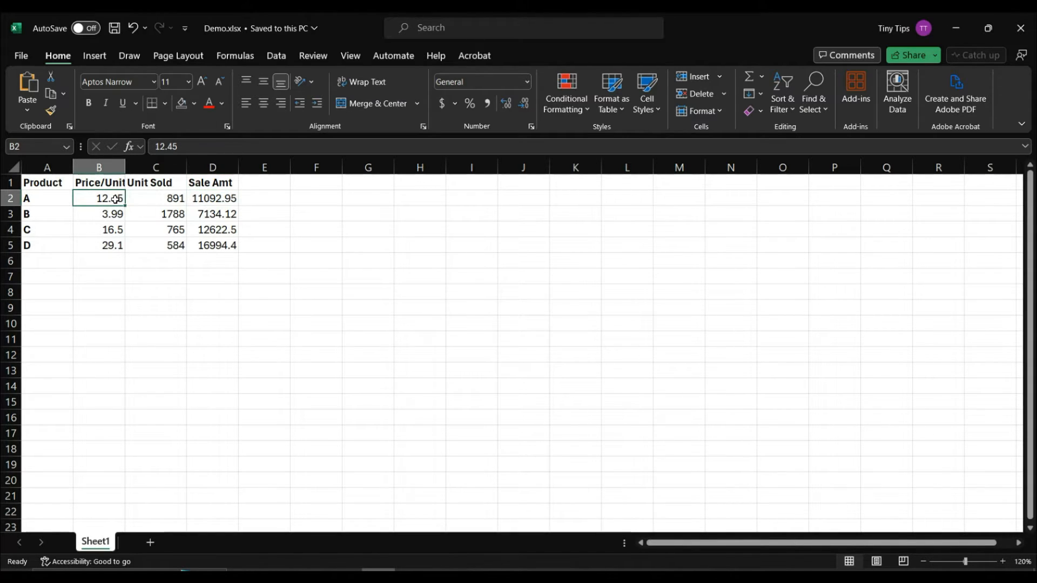
left_click_drag(115, 198, 147, 244)
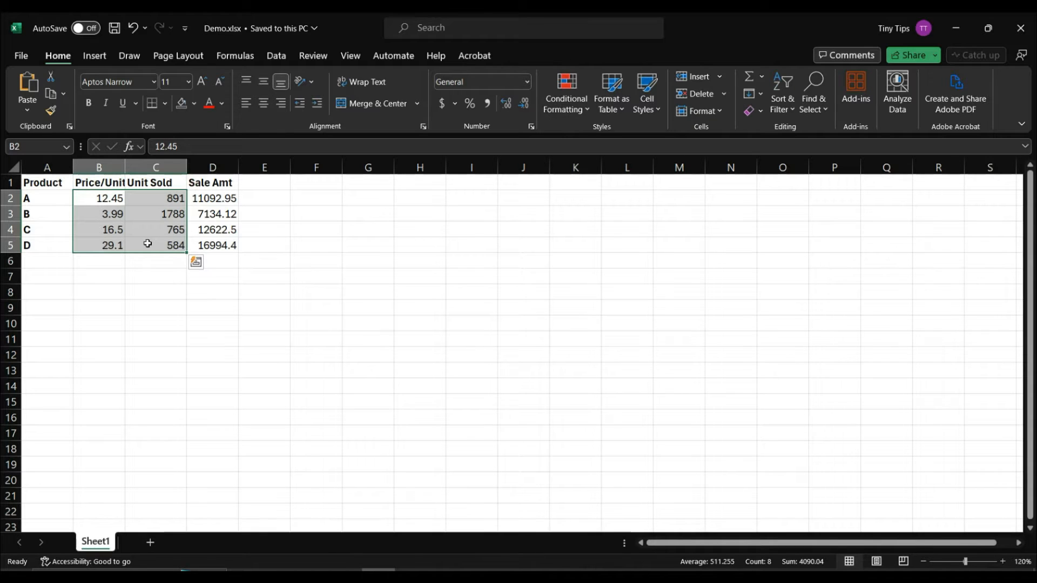
Step: Clear the Locked option on the Format Cells Protection tab for B2:C5
right_click(147, 245)
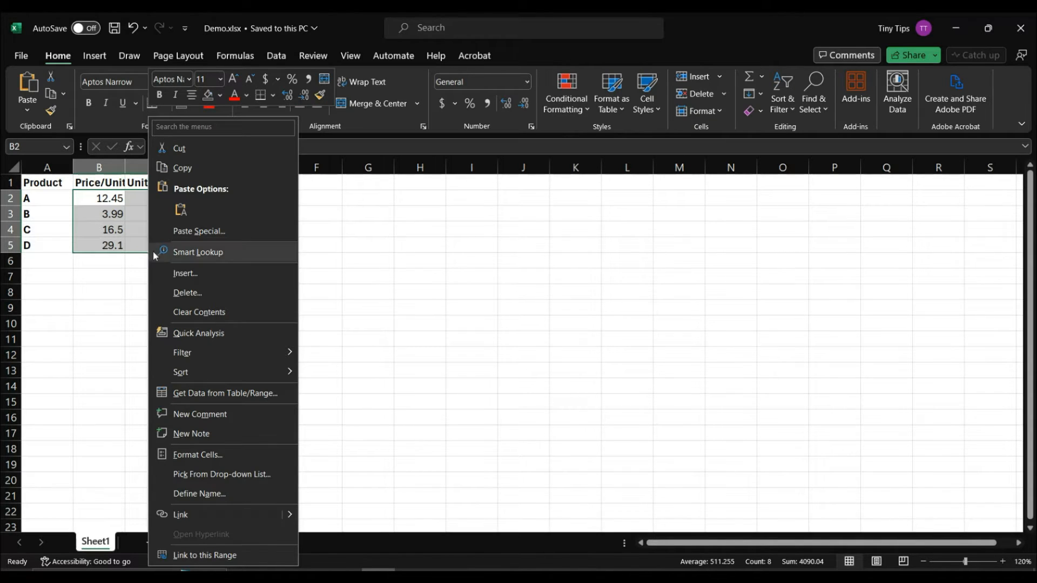
left_click(197, 455)
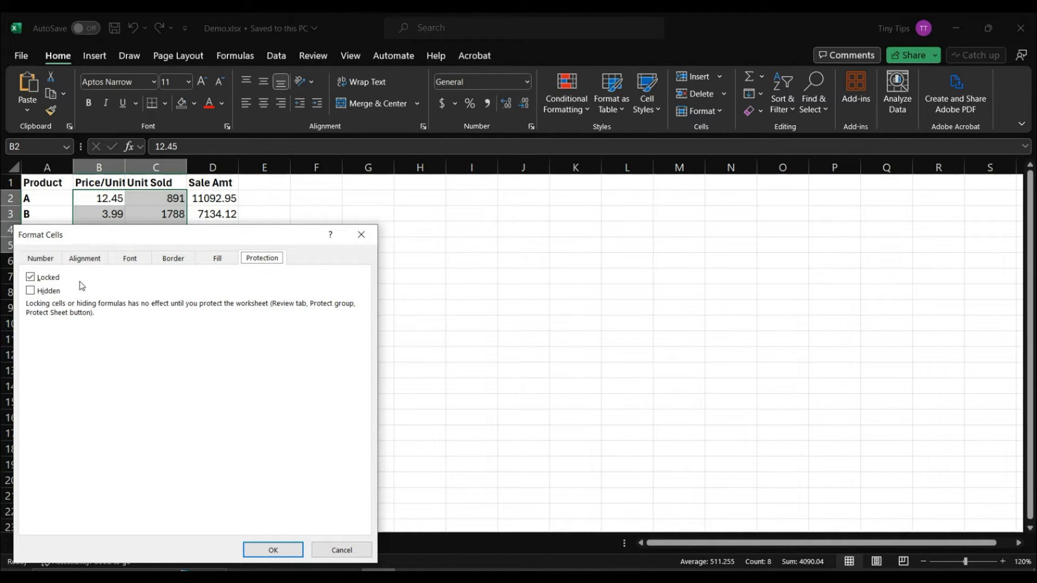
left_click(30, 278)
left_click(255, 545)
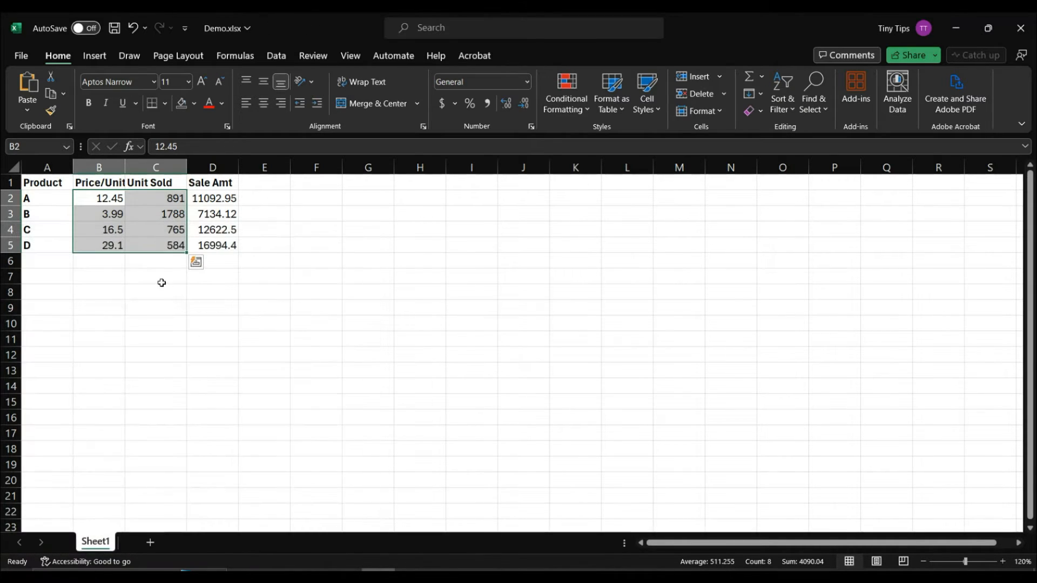
left_click(148, 262)
left_click_drag(100, 196, 148, 240)
left_click_drag(29, 249, 38, 183)
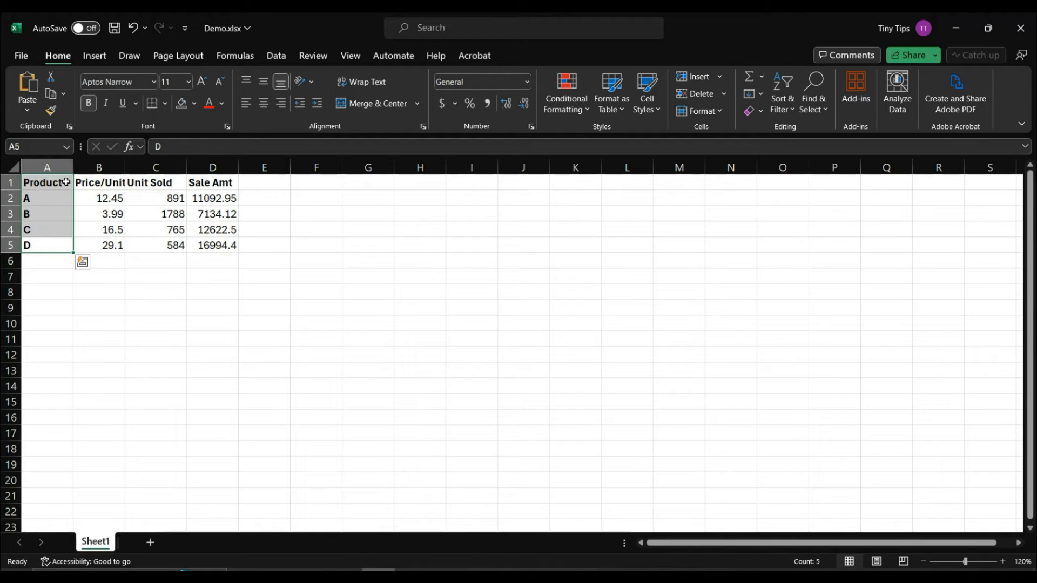
left_click(100, 183, "ctrl")
left_click(161, 187, "ctrl")
left_click_drag(211, 184, 214, 246)
right_click(214, 246)
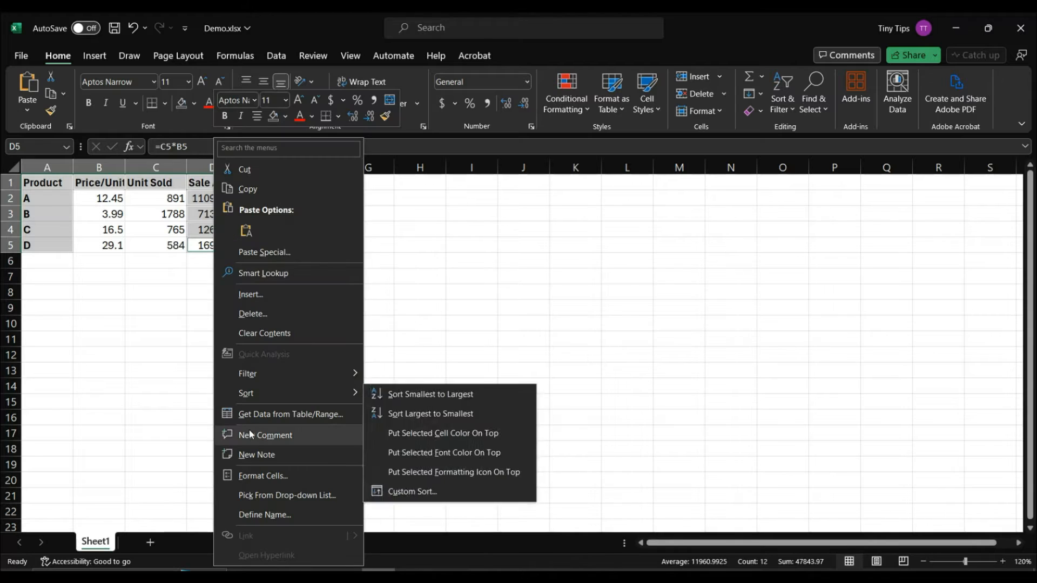
left_click(252, 475)
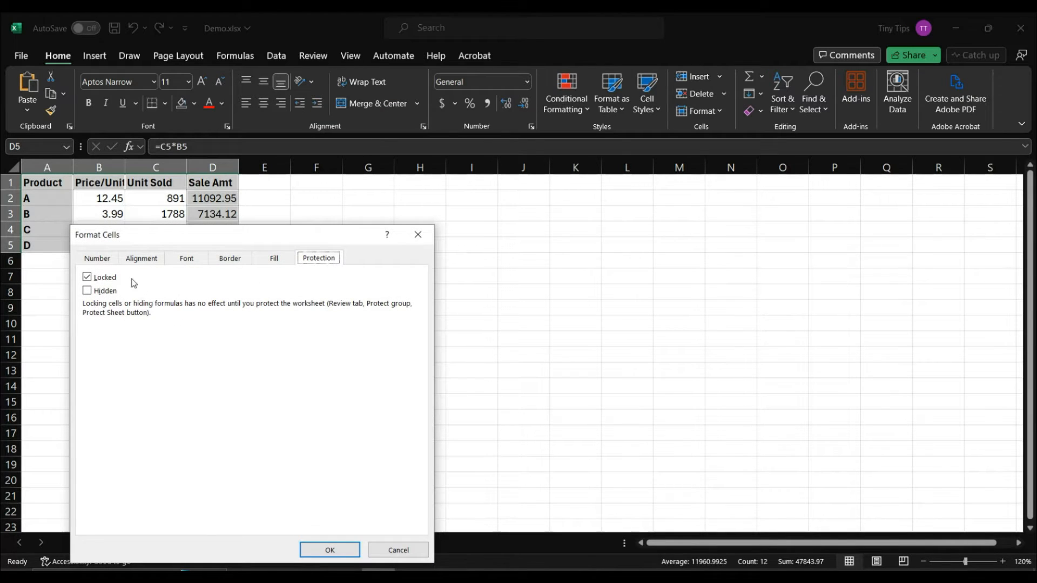
left_click(341, 551)
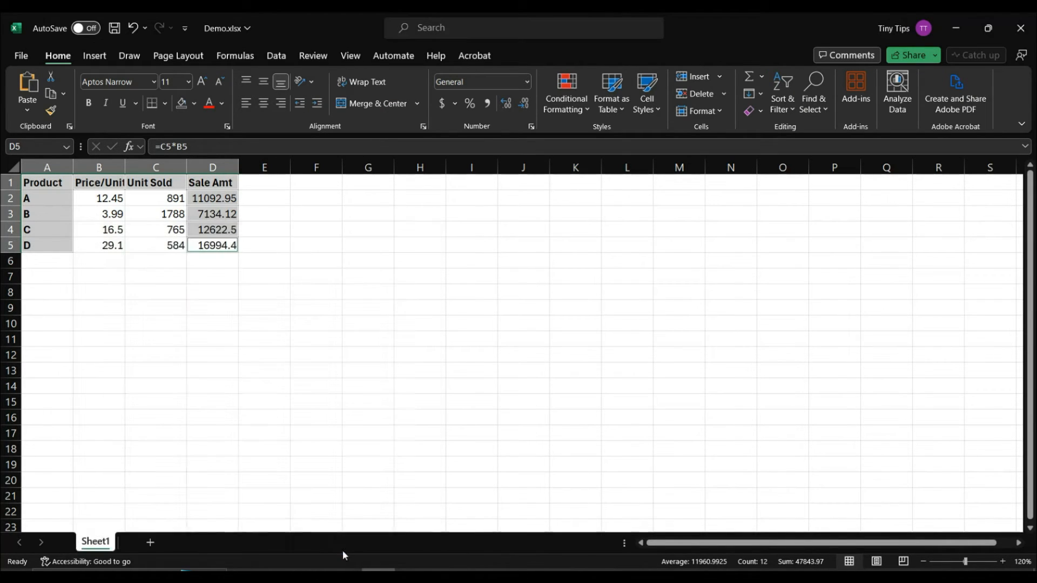
left_click(169, 274)
double_click(54, 198)
double_click(112, 184)
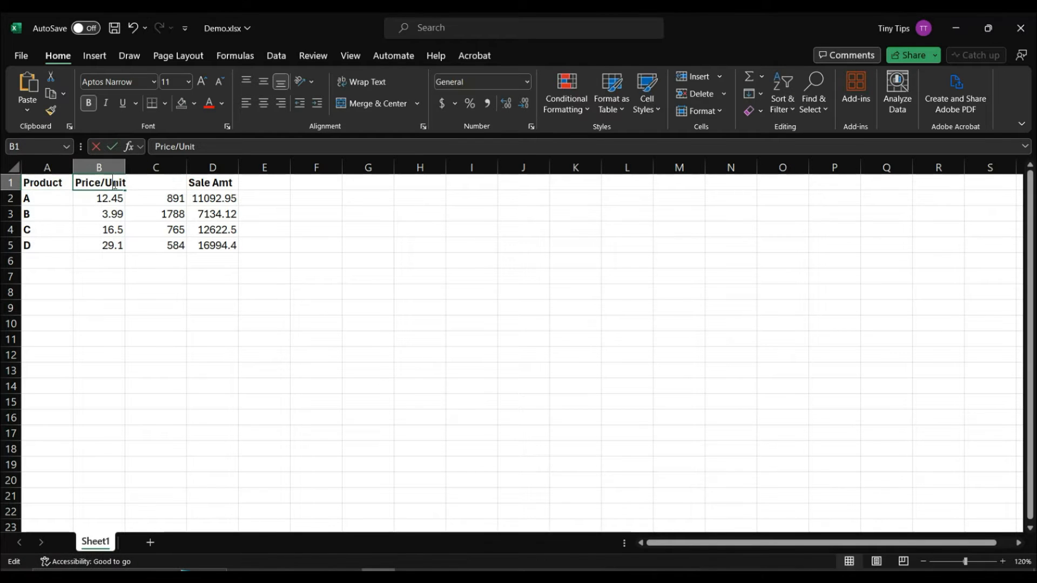
left_click(208, 210)
double_click(211, 212)
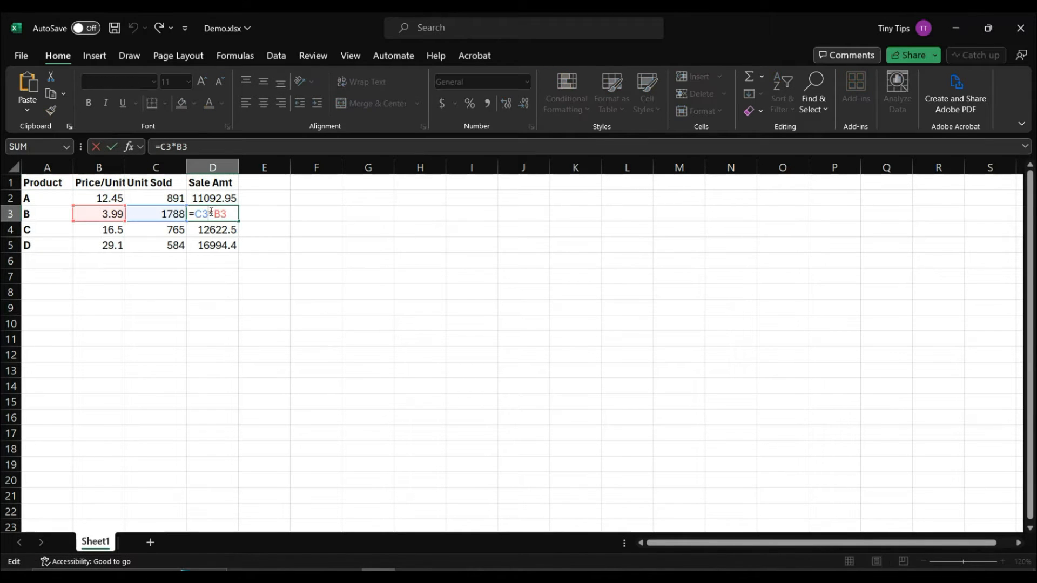
key("Escape")
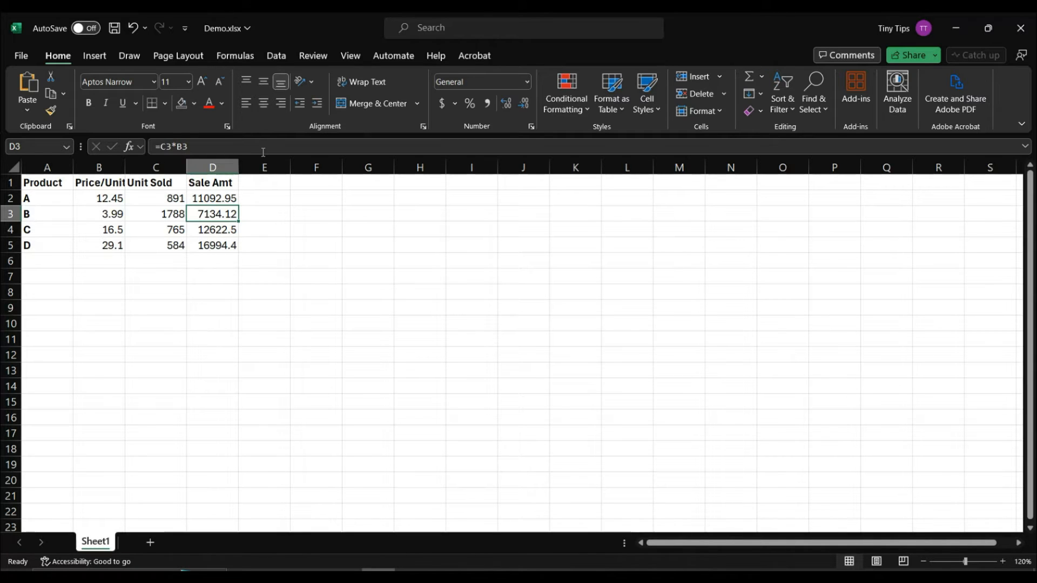
Step: Protect Sheet1 from the Review tab with the default options and no password
left_click(311, 56)
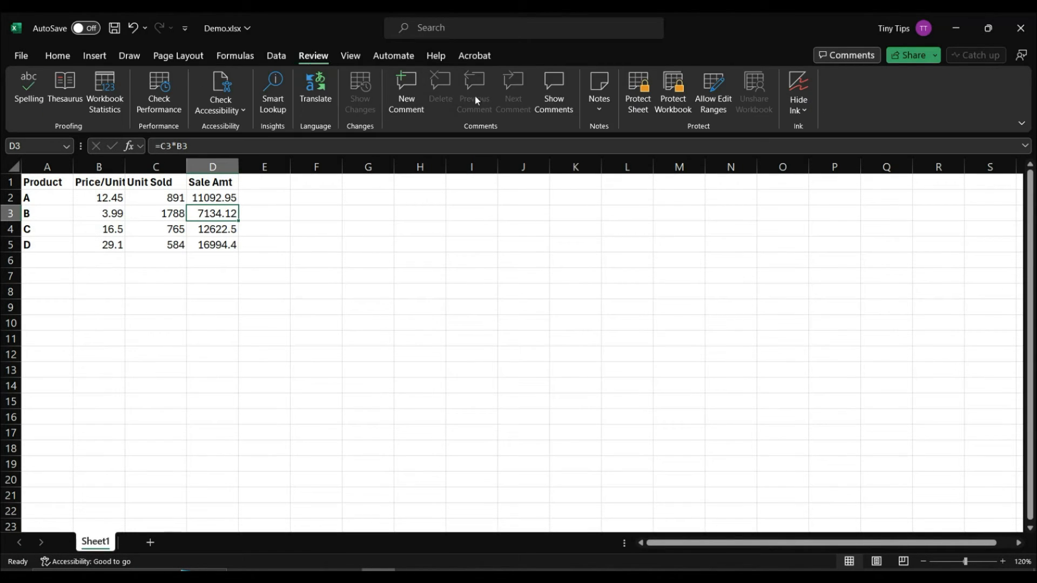
left_click(639, 111)
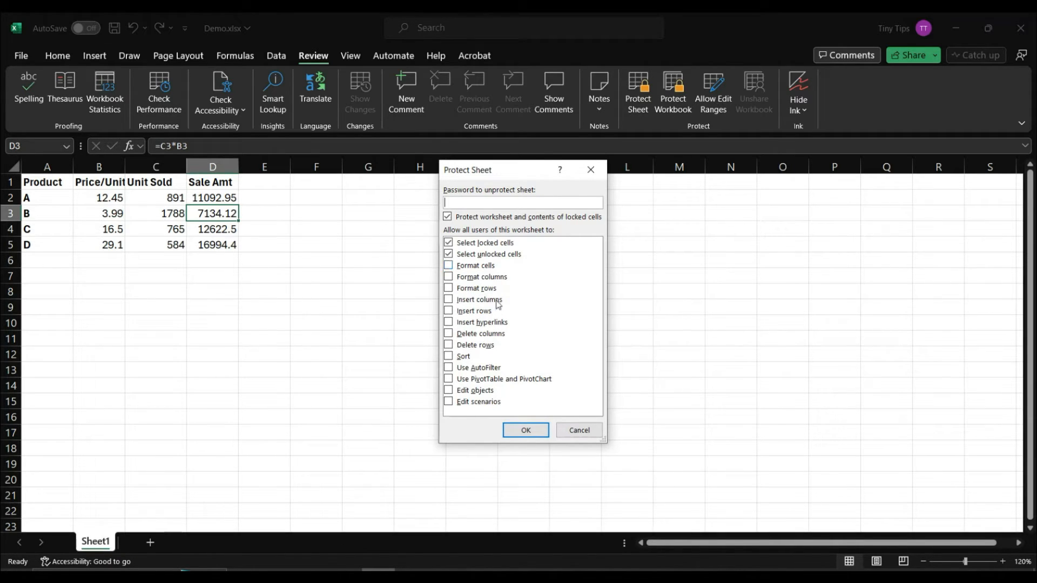
left_click(514, 430)
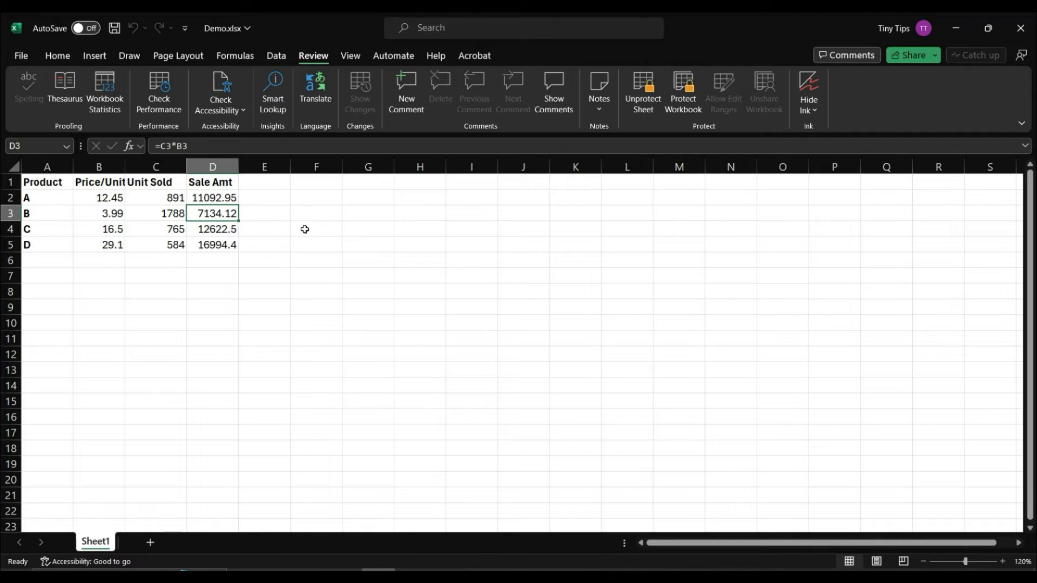
Step: Try editing locked cells D4, A4 and the Unit Sold header, dismissing each protection warning
double_click(225, 230)
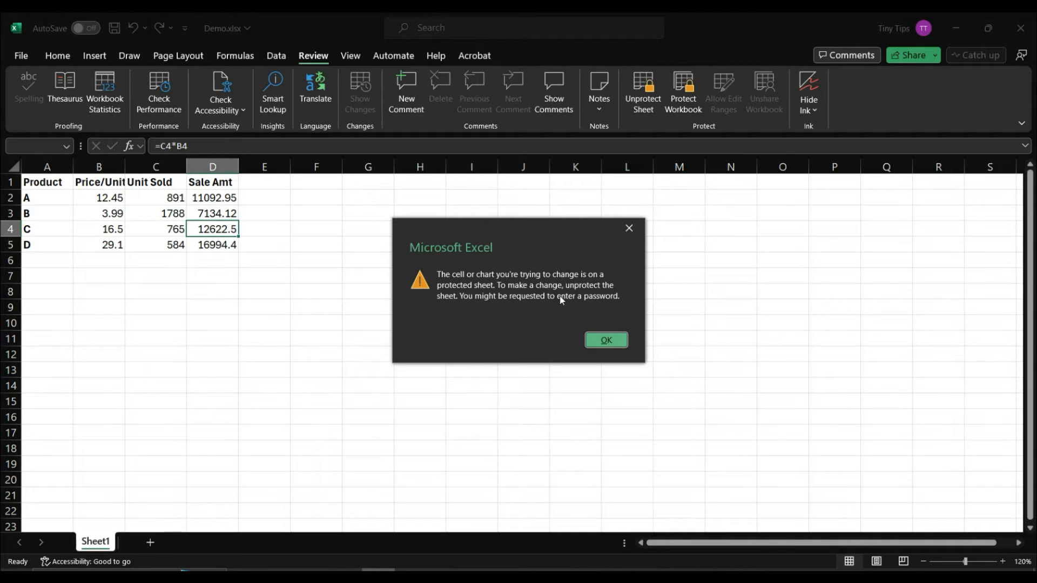
left_click(602, 342)
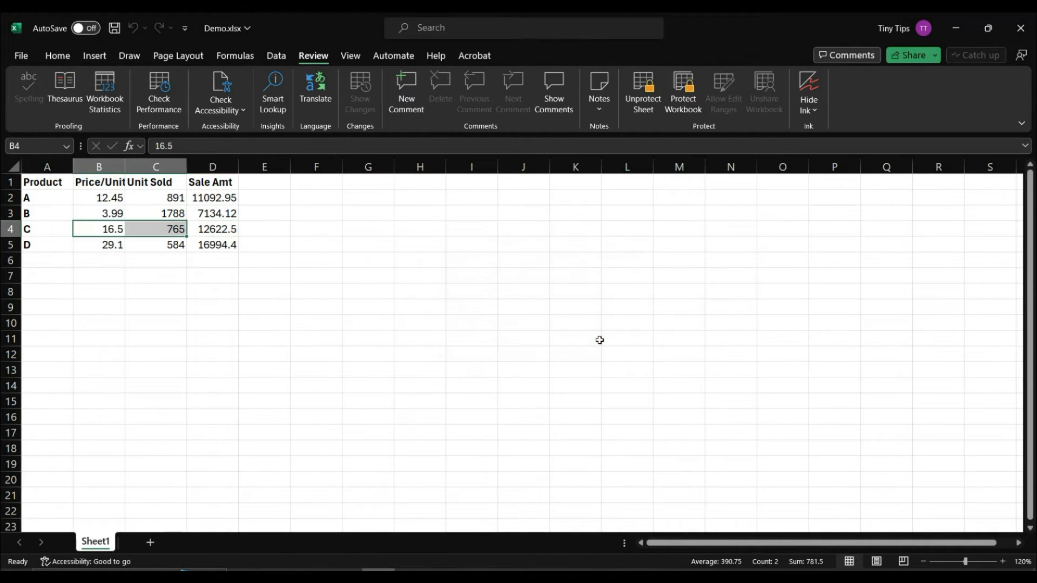
double_click(42, 229)
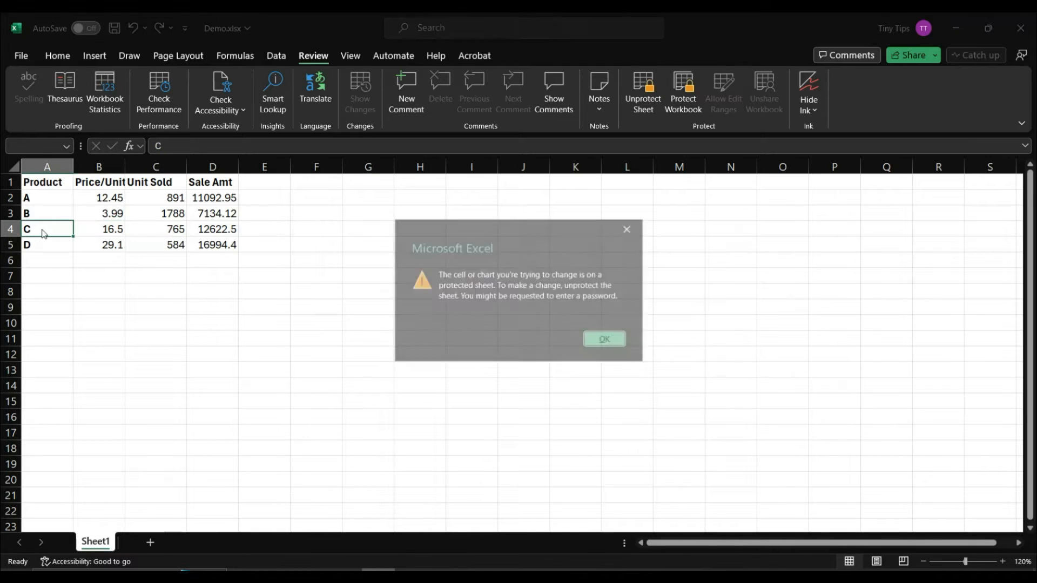
left_click(600, 342)
double_click(163, 183)
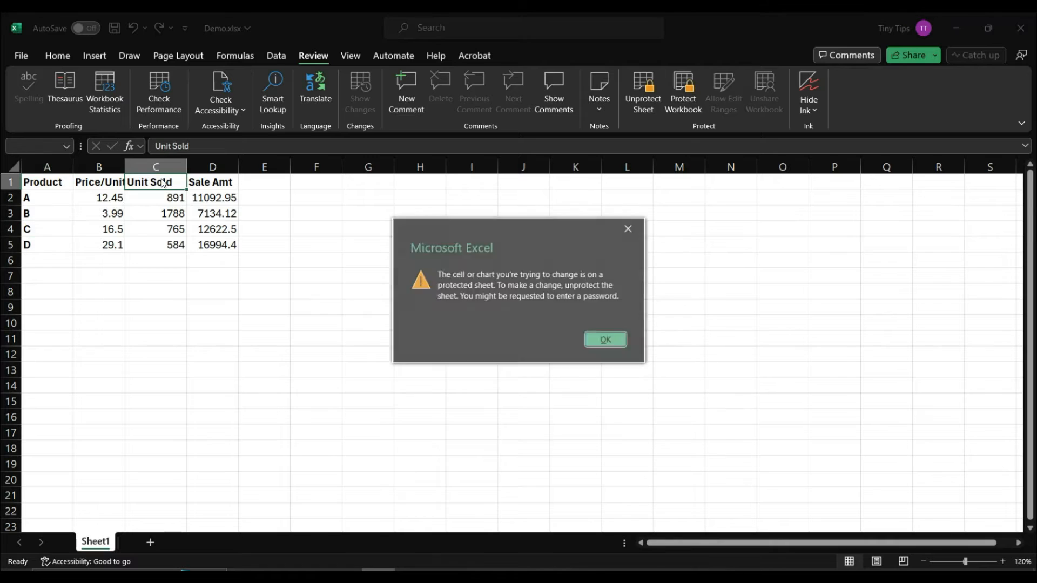
left_click(605, 341)
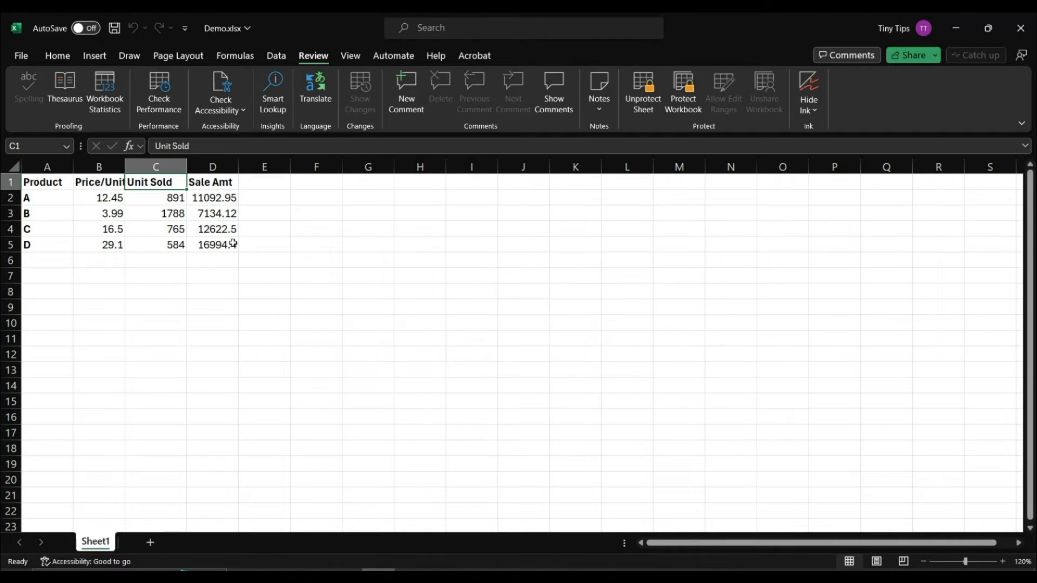
Step: Change product A's price in B2 from 12.45 to 12.55
left_click(116, 201)
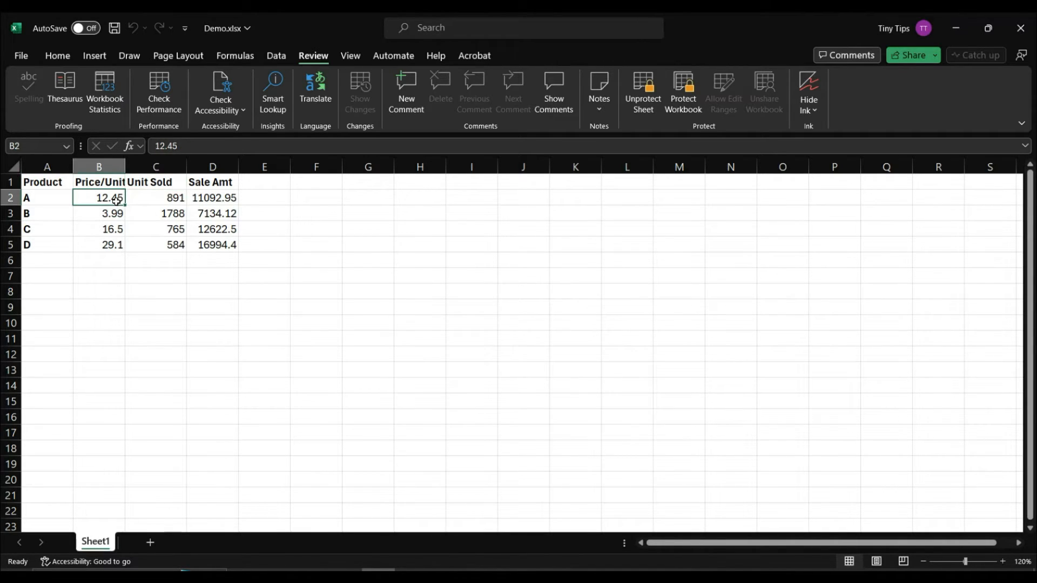
double_click(116, 200)
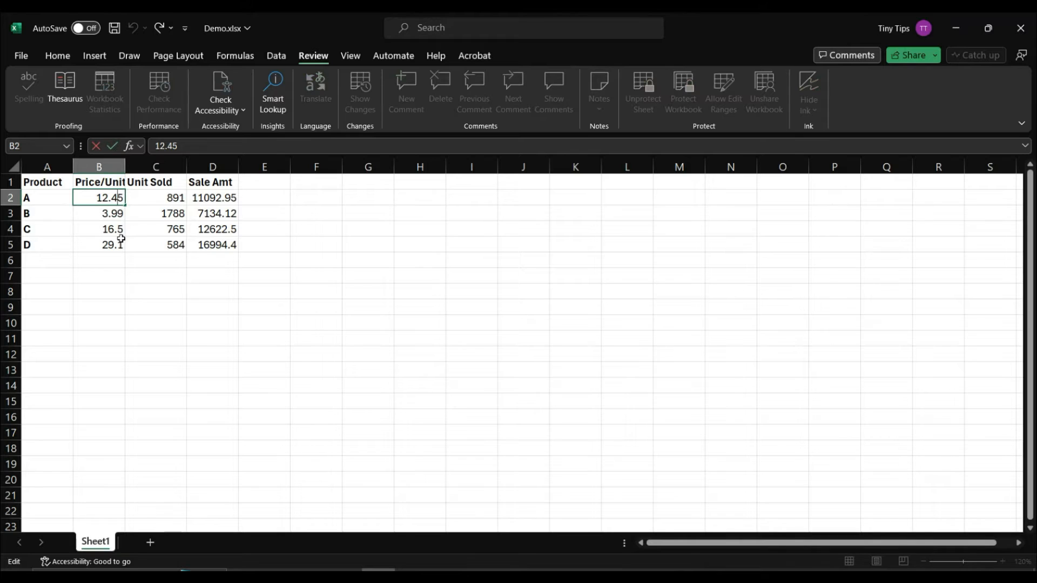
key("BackSpace")
type("5")
key("Return")
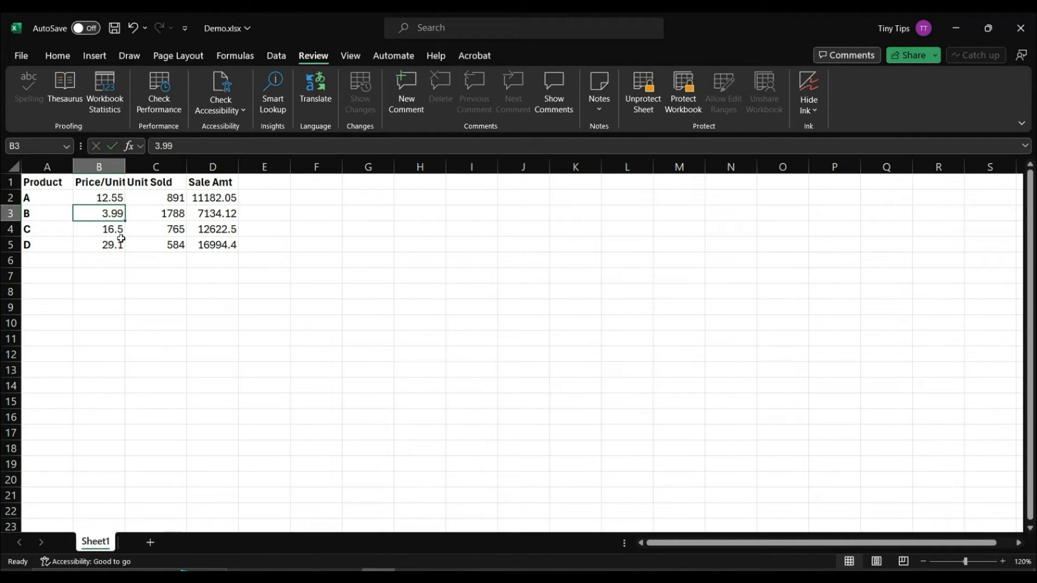
Step: Set product C's units sold in C4 to 764, then select B2:C5
double_click(177, 230)
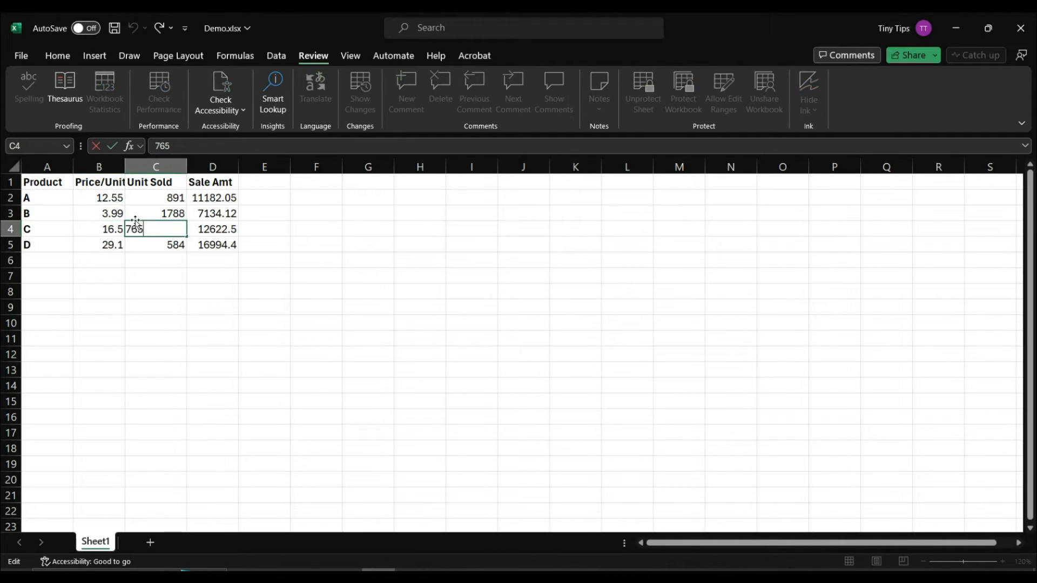
type("4")
key("BackSpace")
key("BackSpace")
type("4")
key("Return")
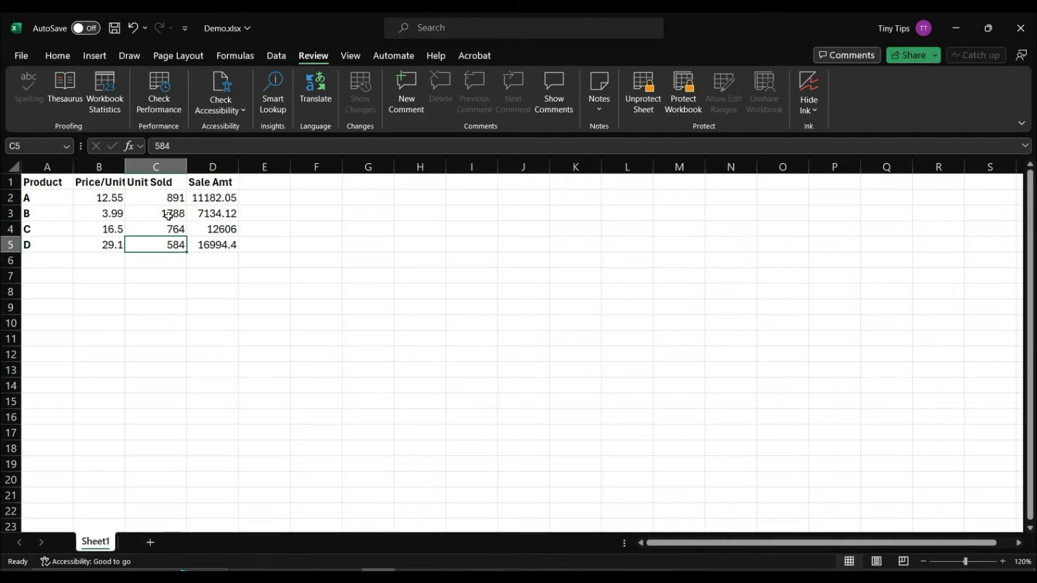
left_click_drag(86, 197, 149, 244)
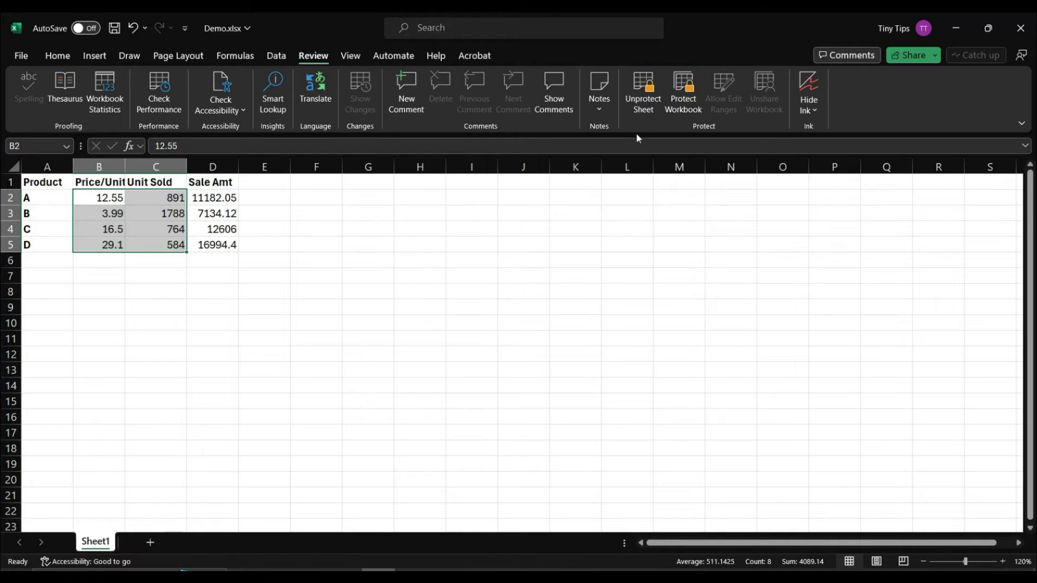
Step: Unprotect the sheet and check the D5 formula without changing it
left_click(641, 109)
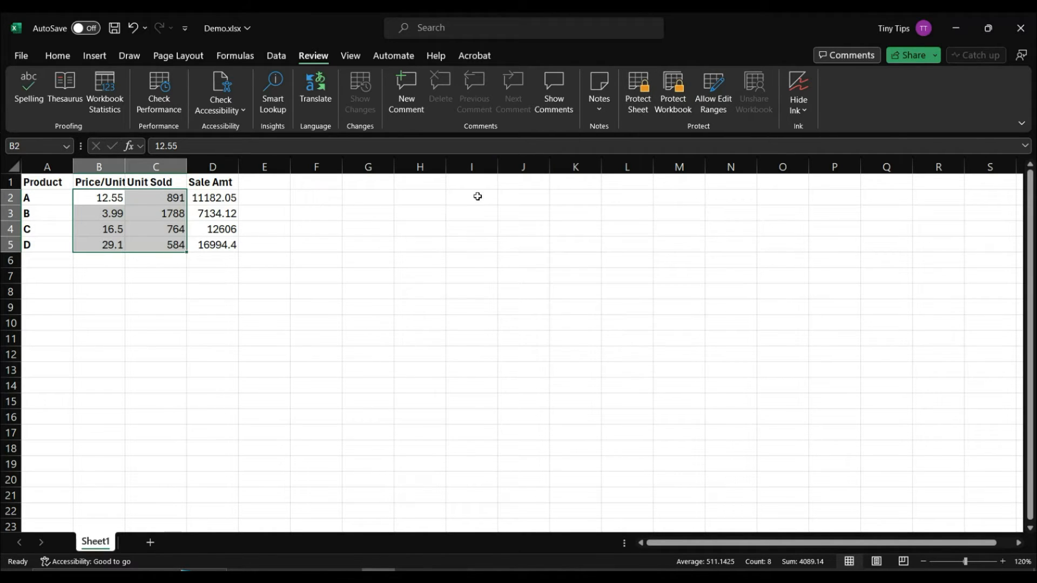
left_click(183, 262)
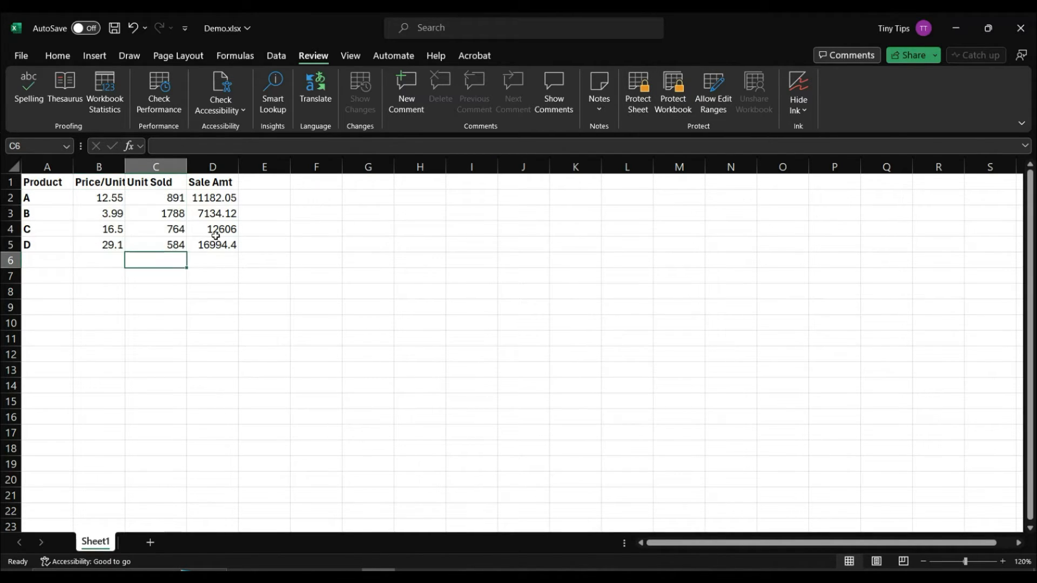
double_click(224, 248)
key("ctrl+Return")
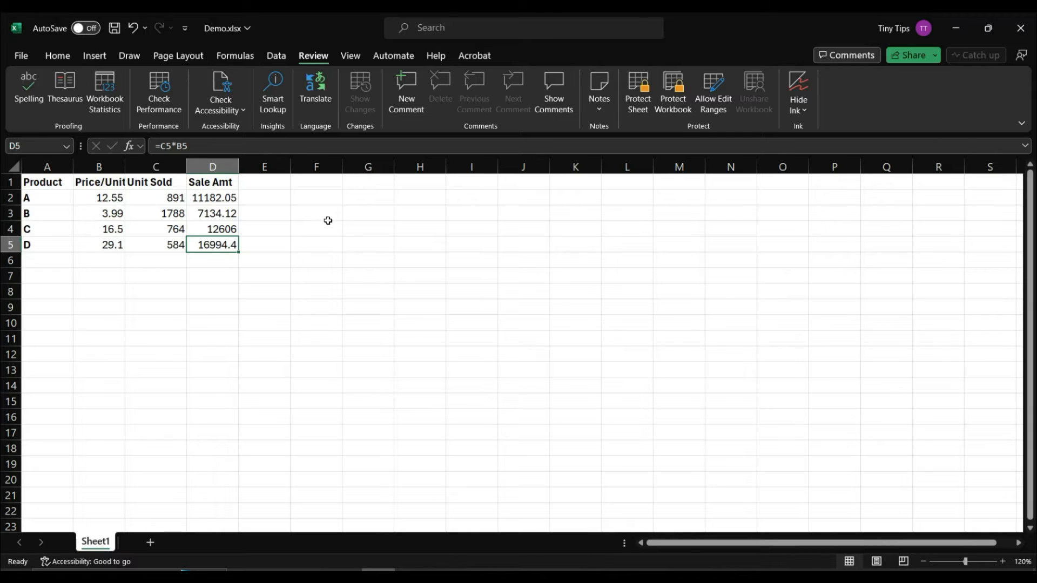
Step: Protect the sheet again, entering and confirming a password
left_click(638, 111)
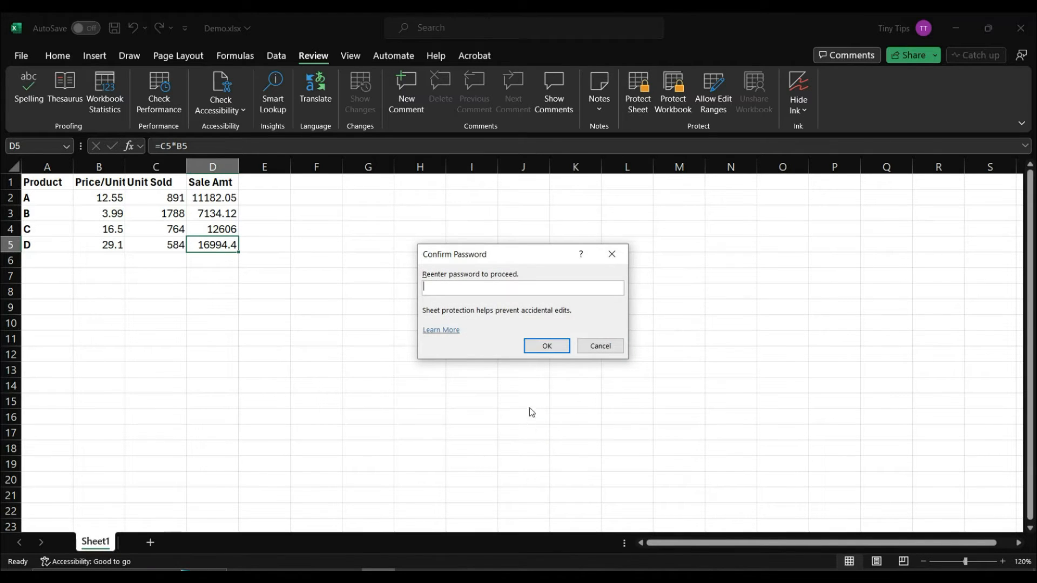
type("1234")
left_click(545, 344)
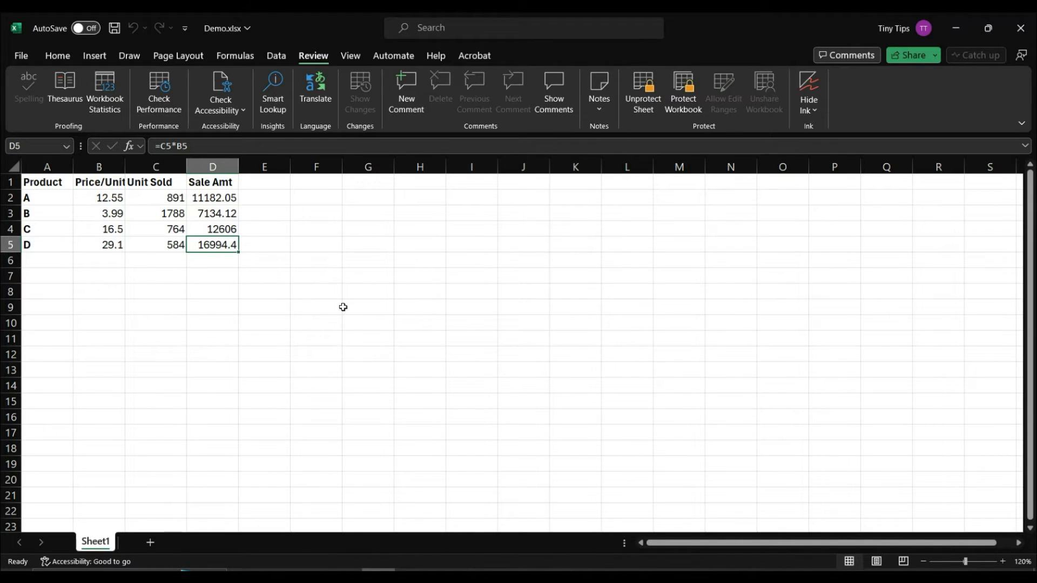
Step: Change product D's units sold in C5 from 584 to 585
double_click(156, 244)
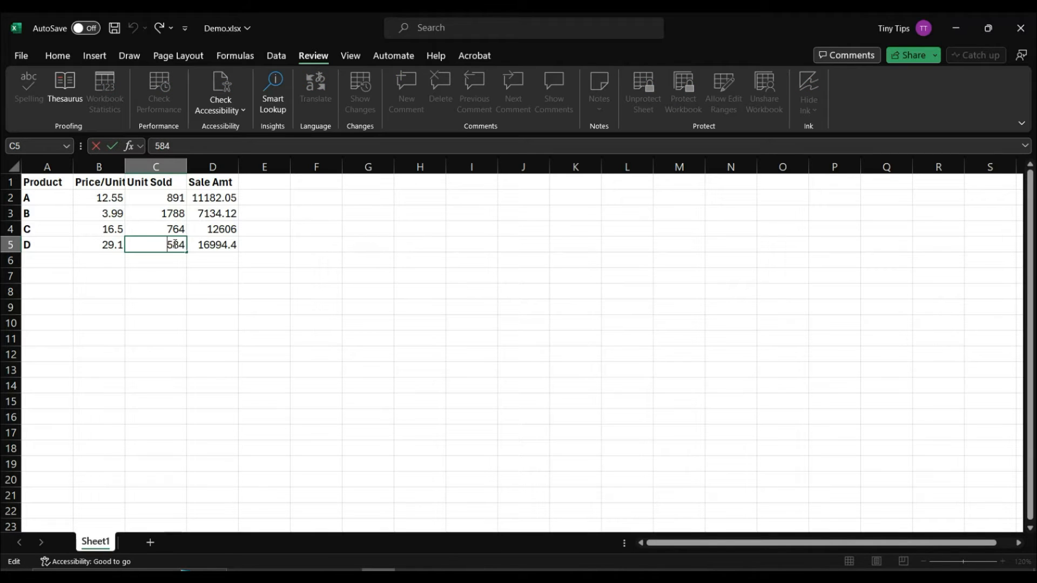
left_click_drag(180, 244, 185, 245)
type("5")
key("Return")
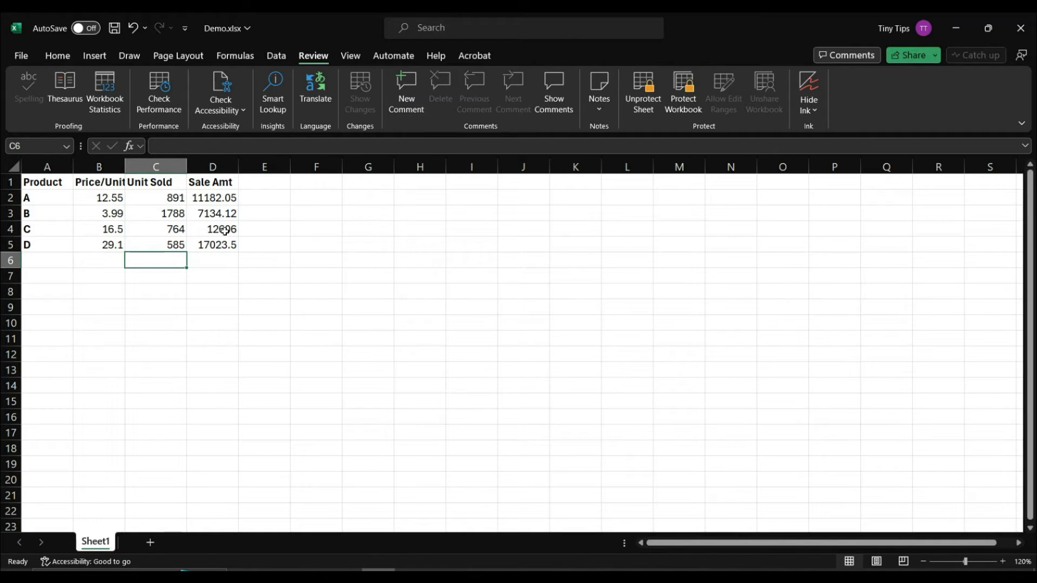
Step: Try editing the locked Sale Amt header, dismiss the warning, and bring up the Unprotect Sheet prompt
double_click(204, 182)
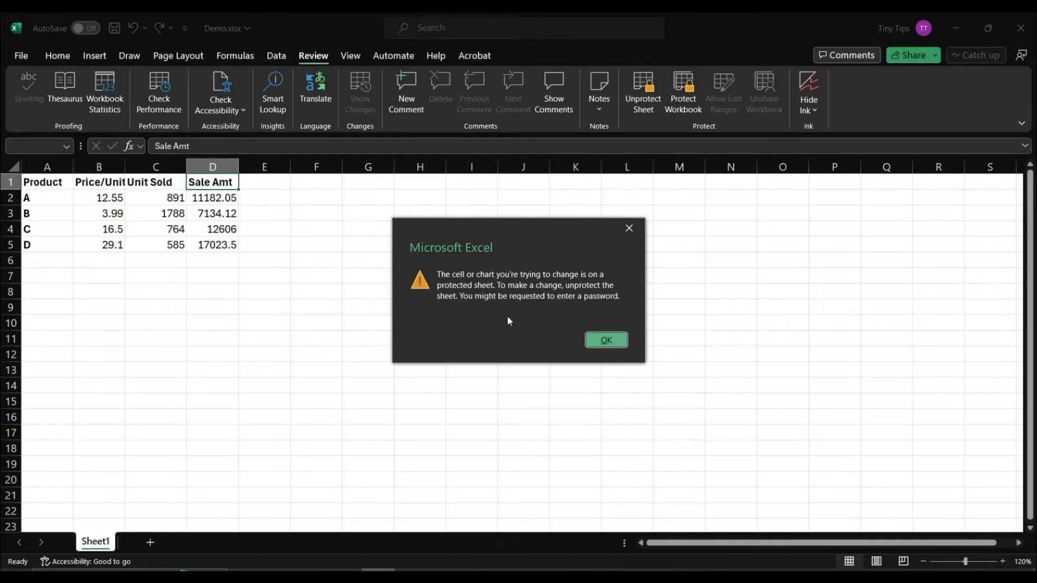
left_click(600, 340)
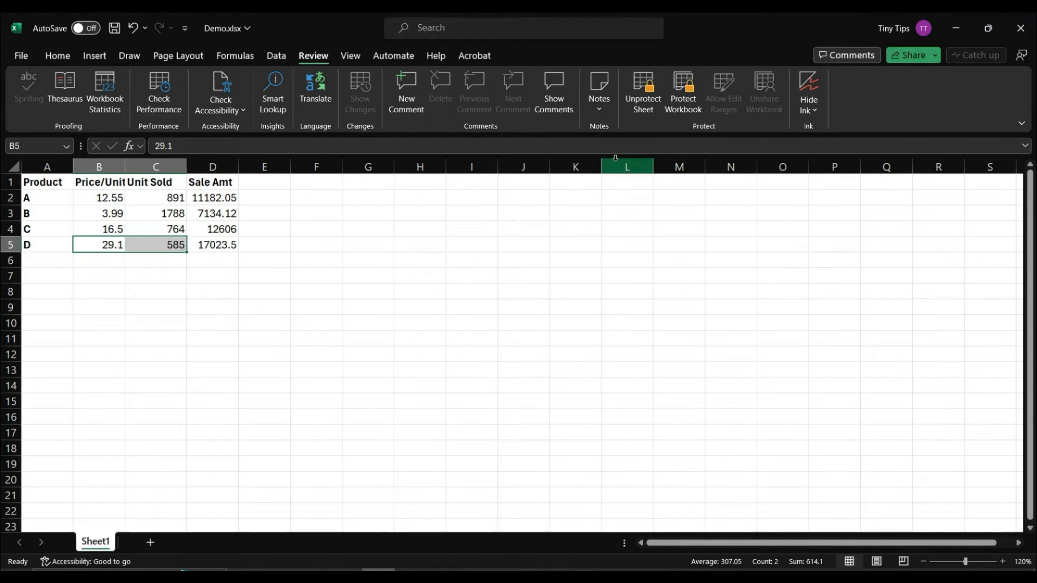
left_click(647, 111)
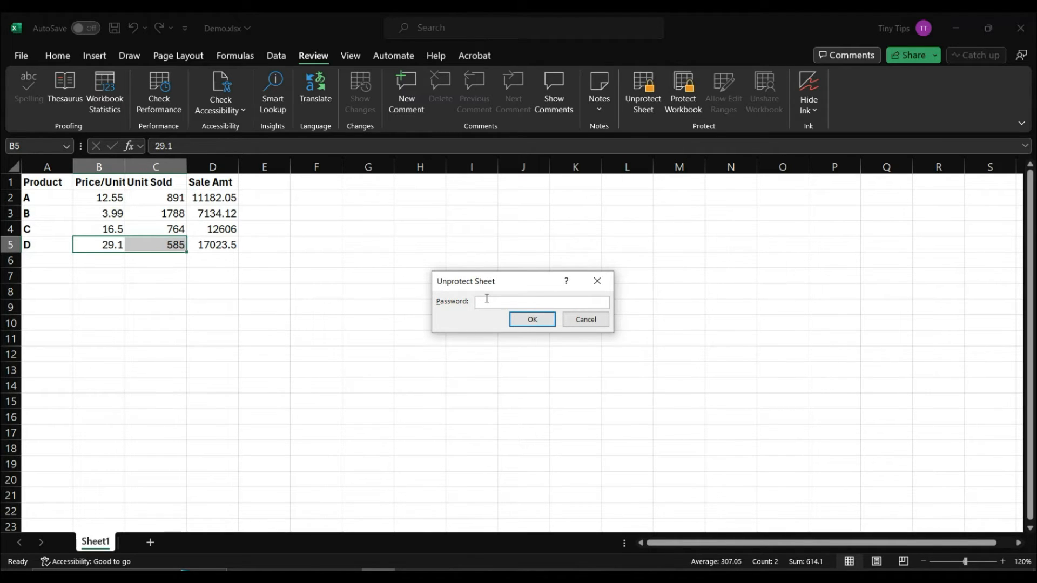
Step: Enter the sheet password to unprotect Sheet1, then check D5's formula without changing it
type("1234")
key("Return")
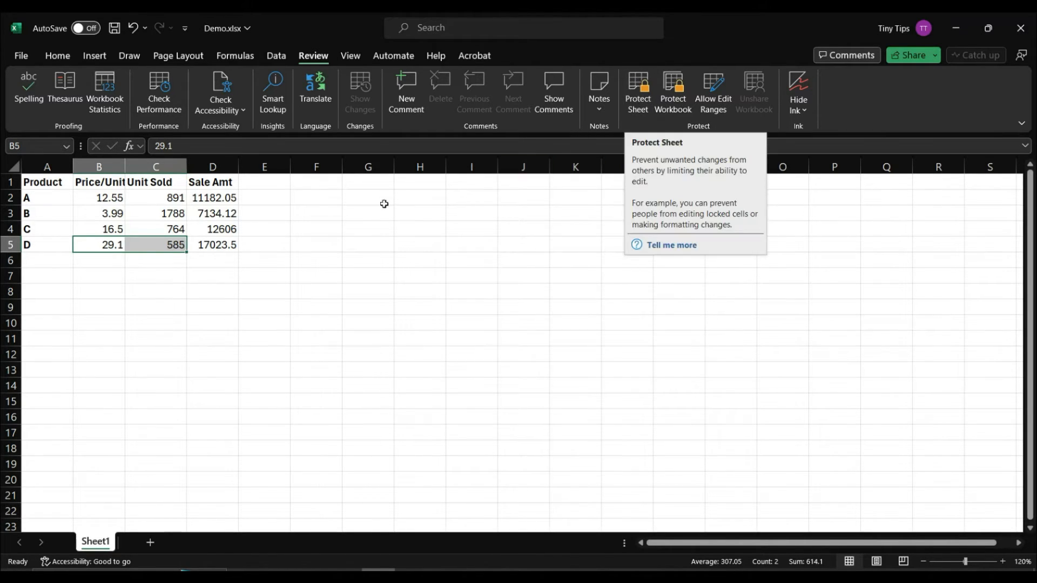
double_click(223, 246)
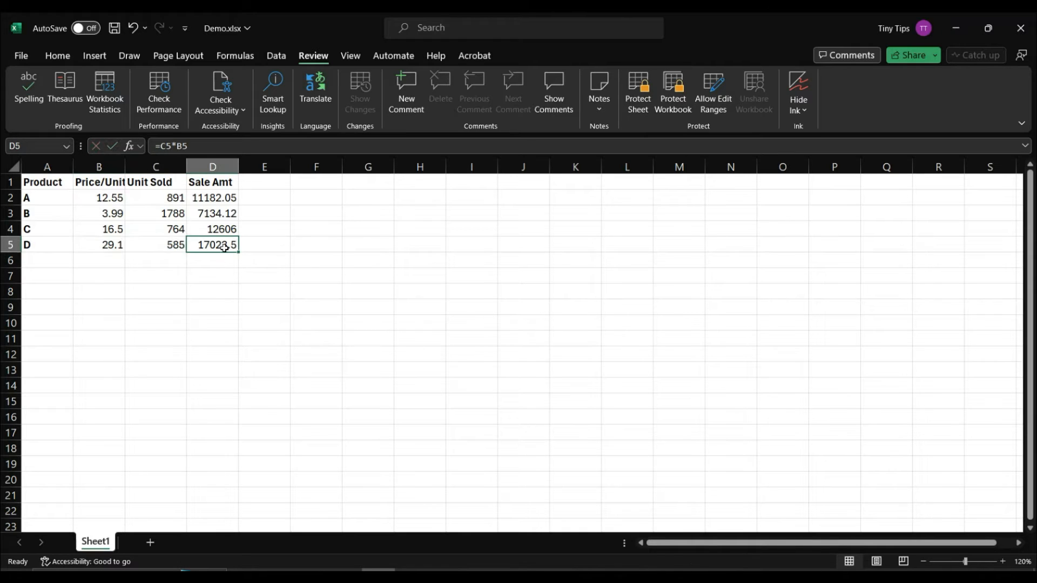
left_click(207, 267)
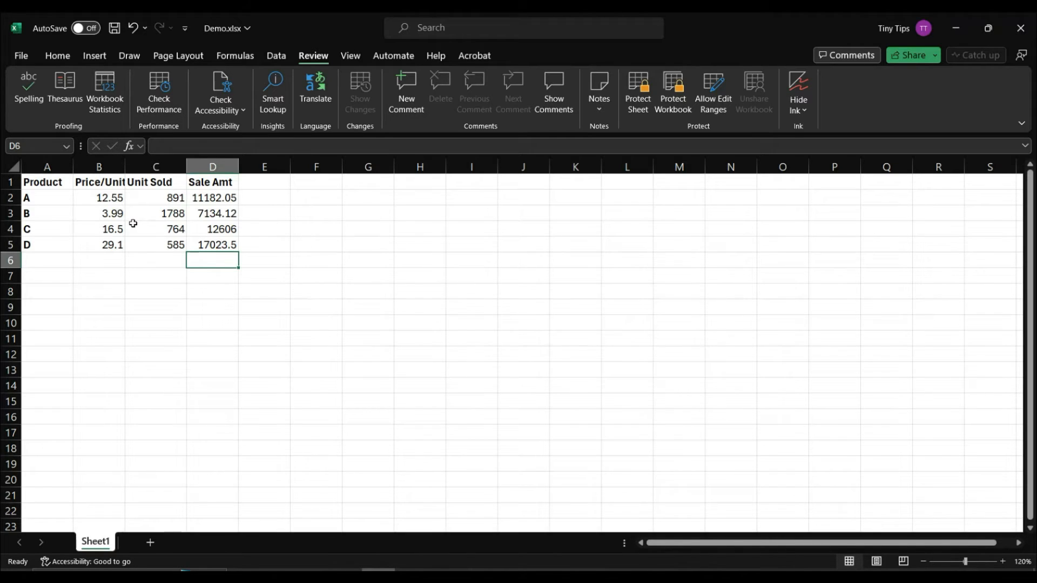
Step: Select all cells and tick Locked on the Format Cells Protection tab
key("ctrl+a")
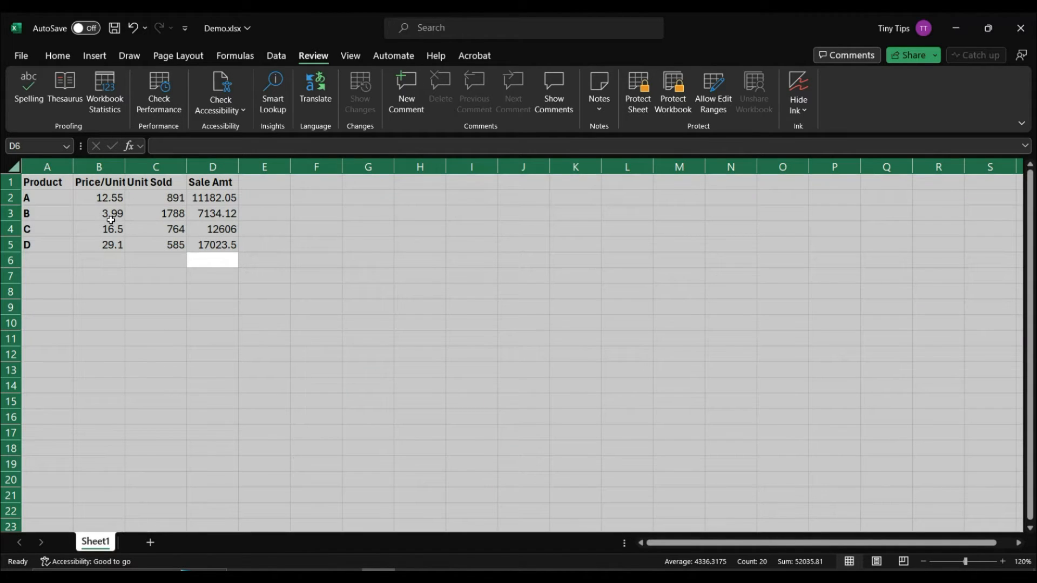
right_click(111, 220)
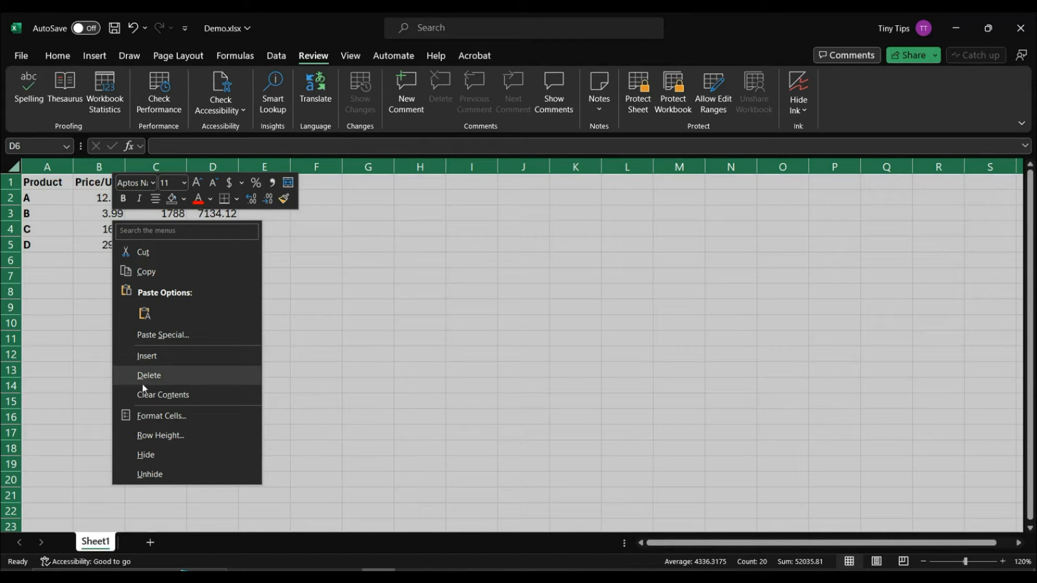
left_click(150, 417)
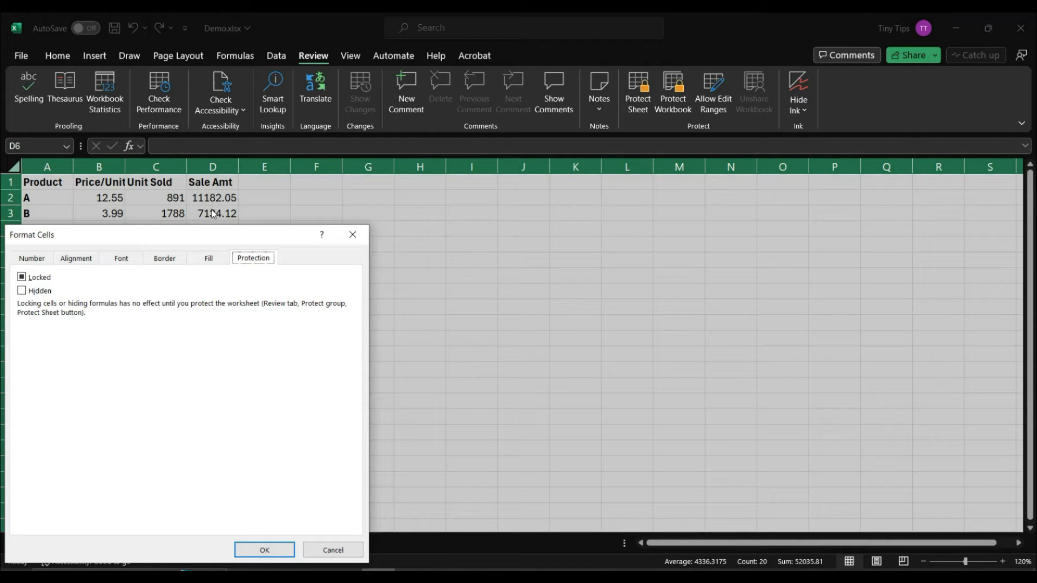
left_click(21, 278)
left_click(274, 550)
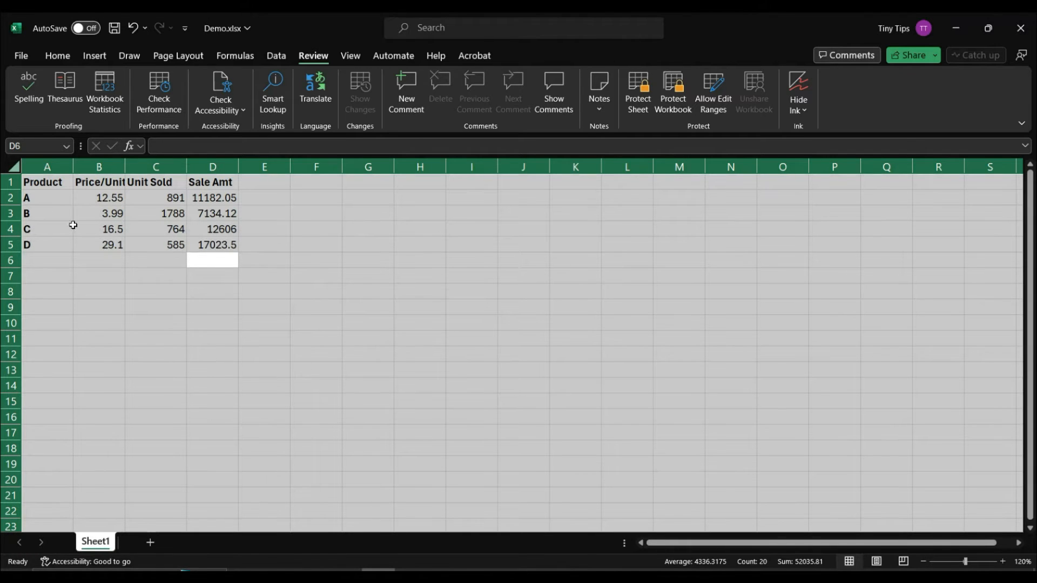
left_click(50, 195)
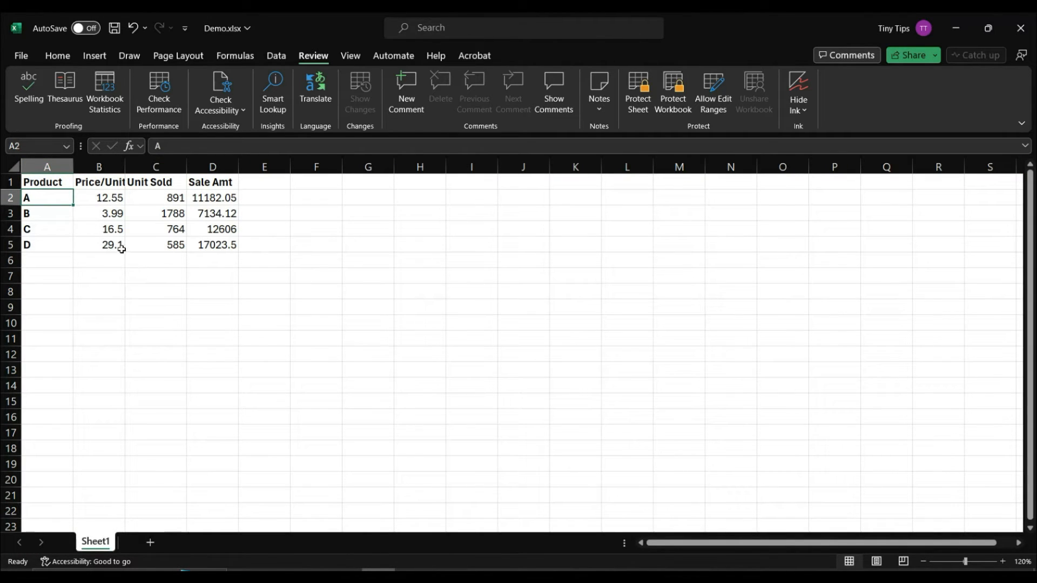
Step: Define B2:C5 as new editable range Range1 in Allow Users to Edit Ranges, adding no user permissions
left_click(116, 198)
left_click_drag(117, 198, 149, 242)
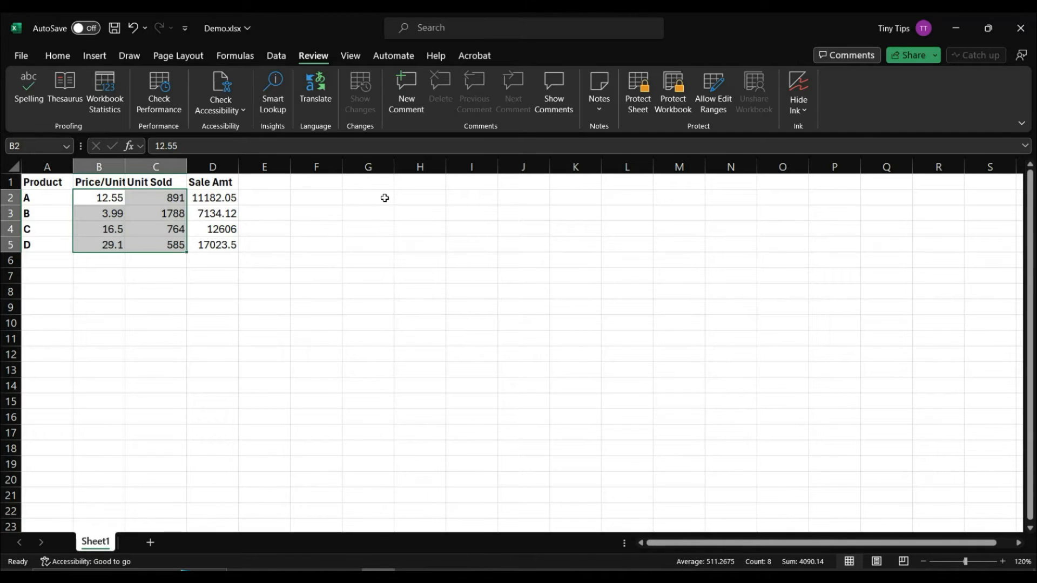
left_click(714, 103)
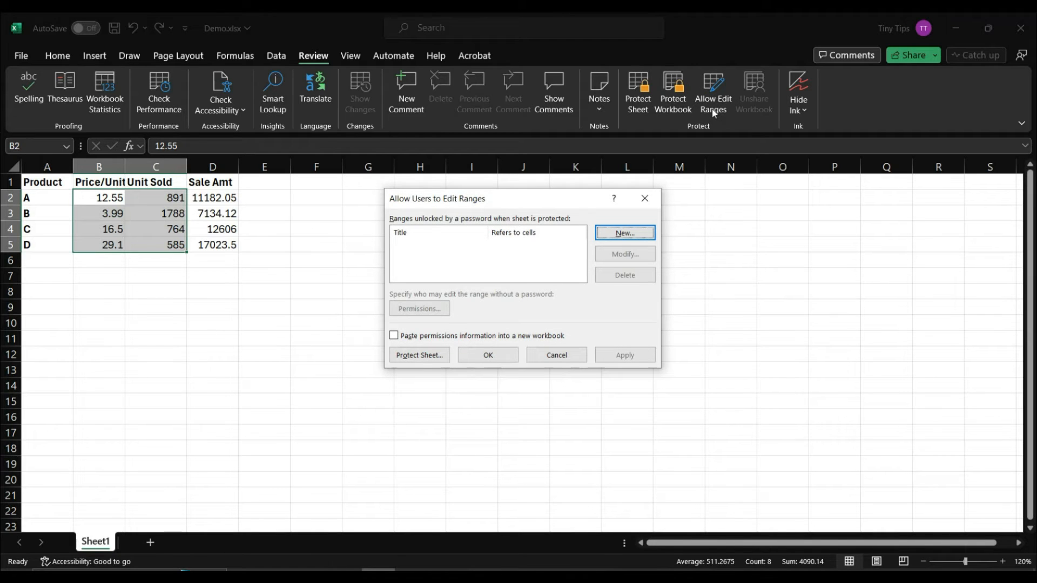
left_click(625, 233)
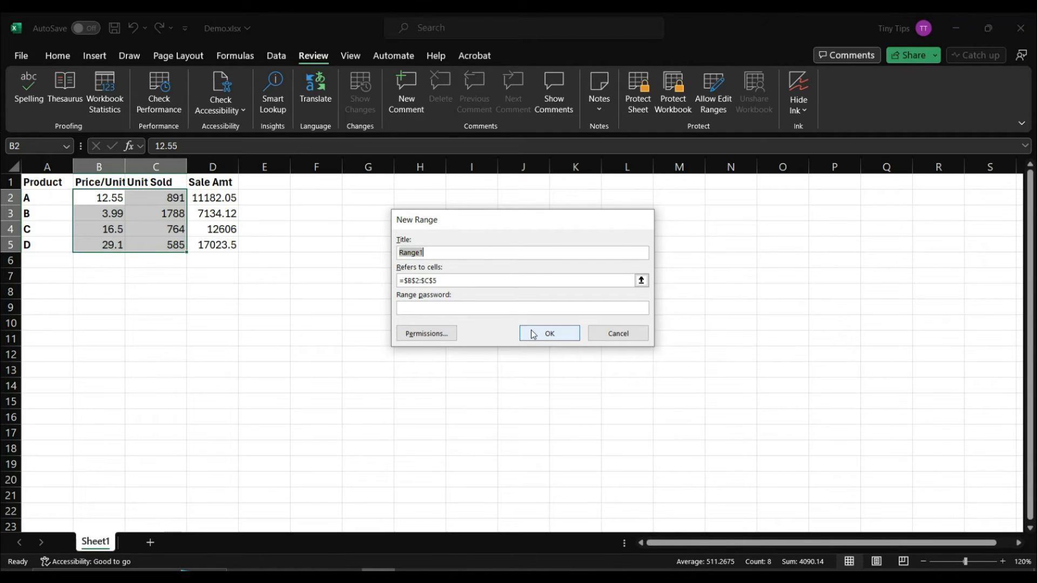
left_click(441, 335)
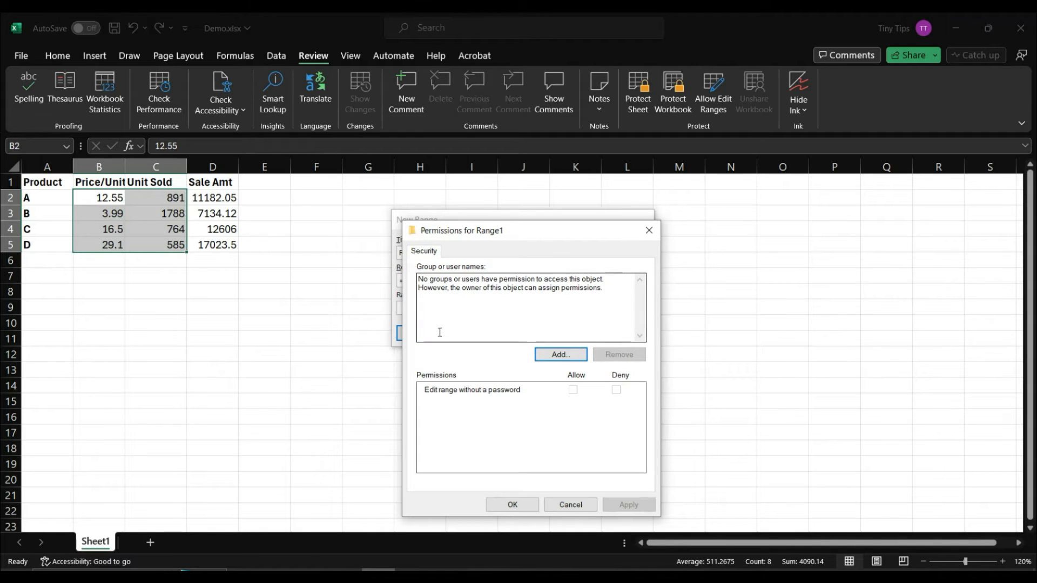
left_click(552, 354)
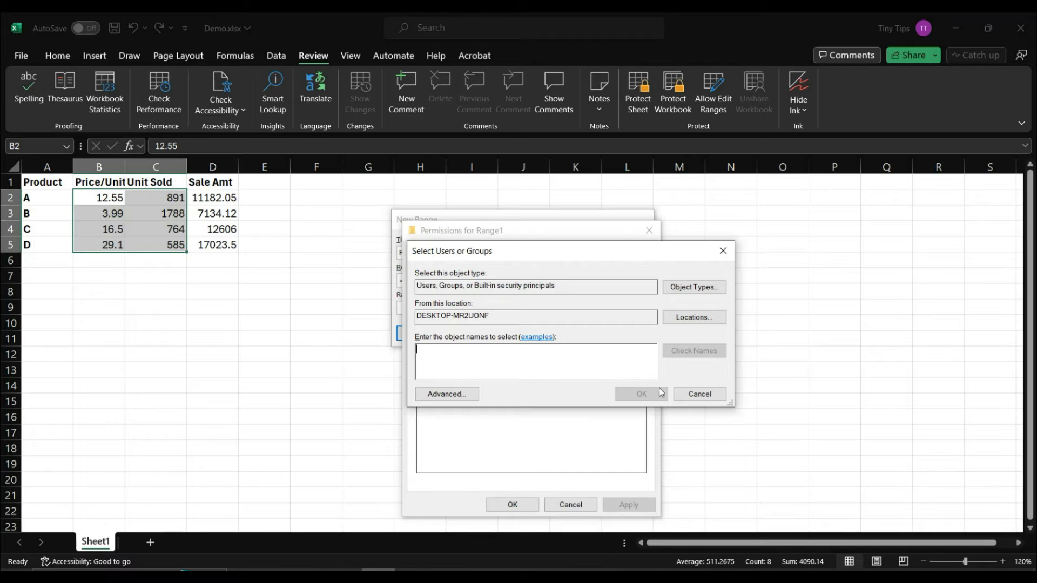
left_click(690, 399)
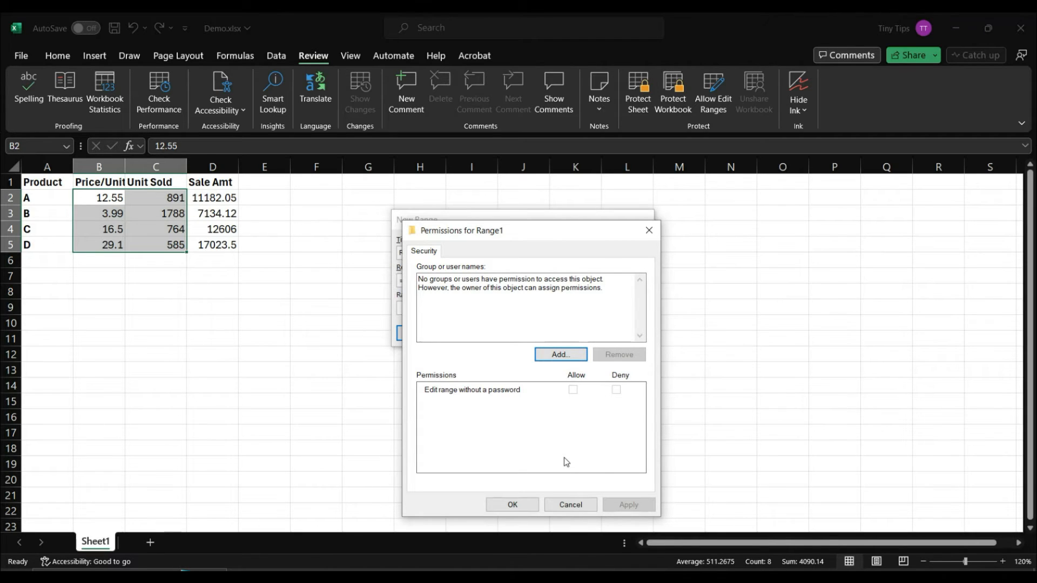
left_click(567, 506)
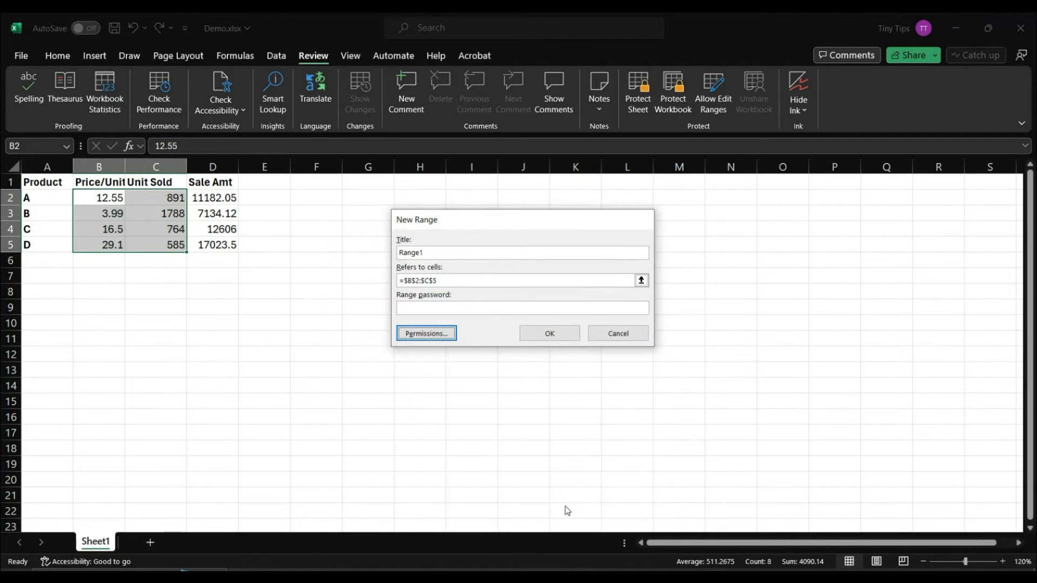
left_click(559, 338)
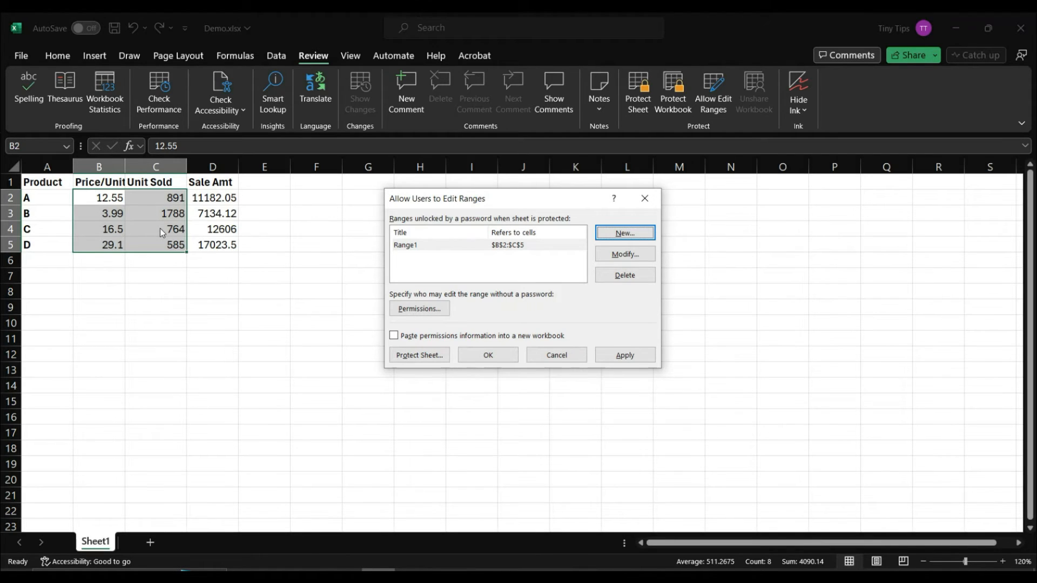
Step: Protect the sheet, then try editing D5, the Unit Sold header and A5, dismissing each warning
left_click(431, 359)
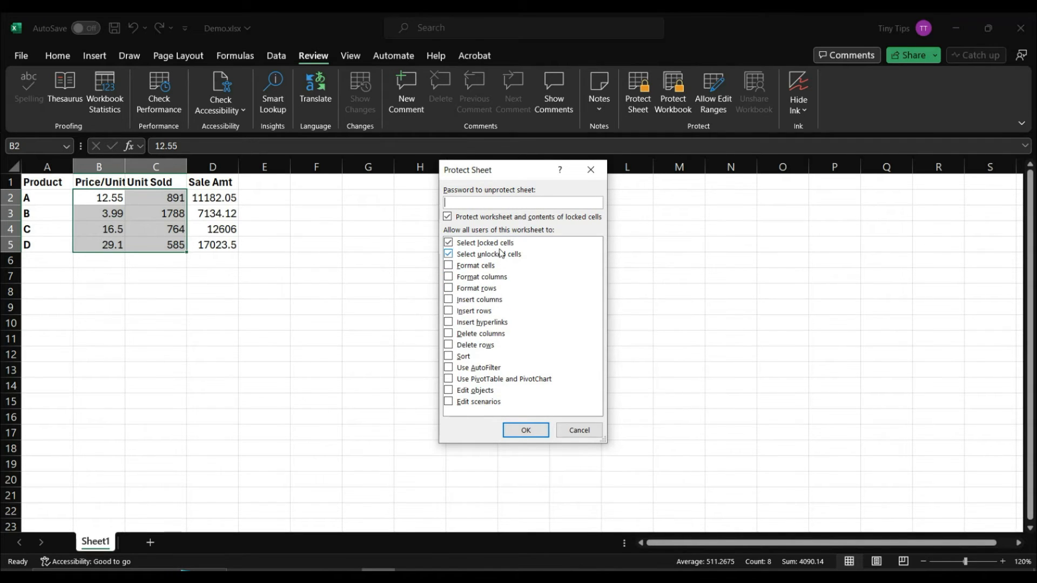
left_click(523, 431)
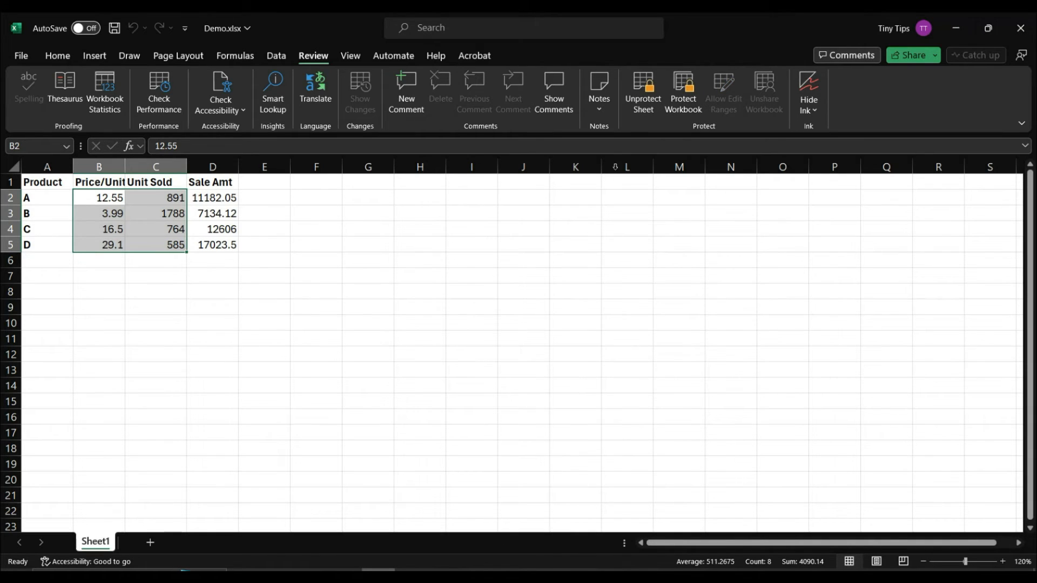
left_click(197, 271)
left_click(215, 247)
double_click(215, 247)
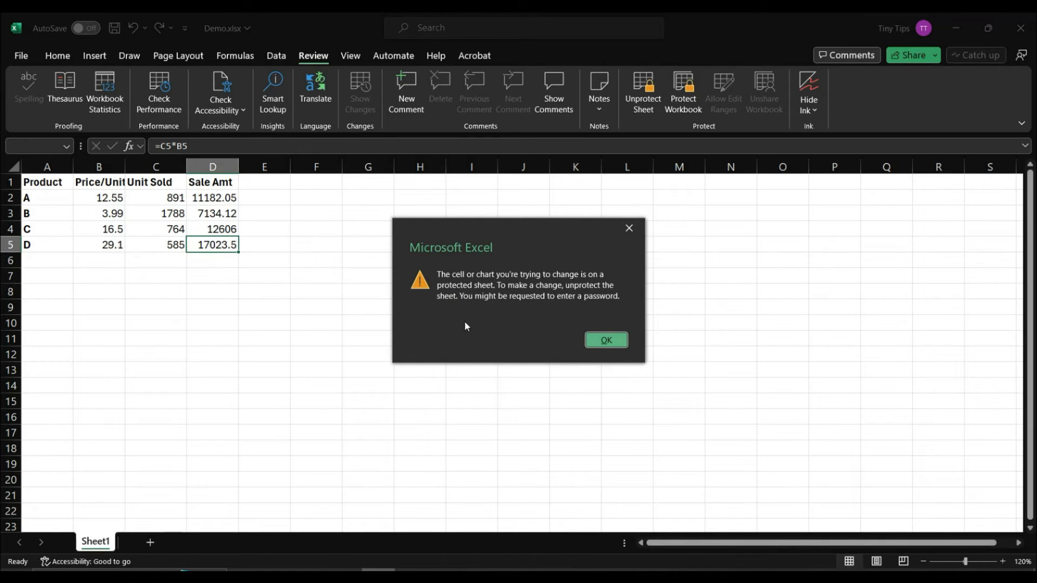
left_click(595, 343)
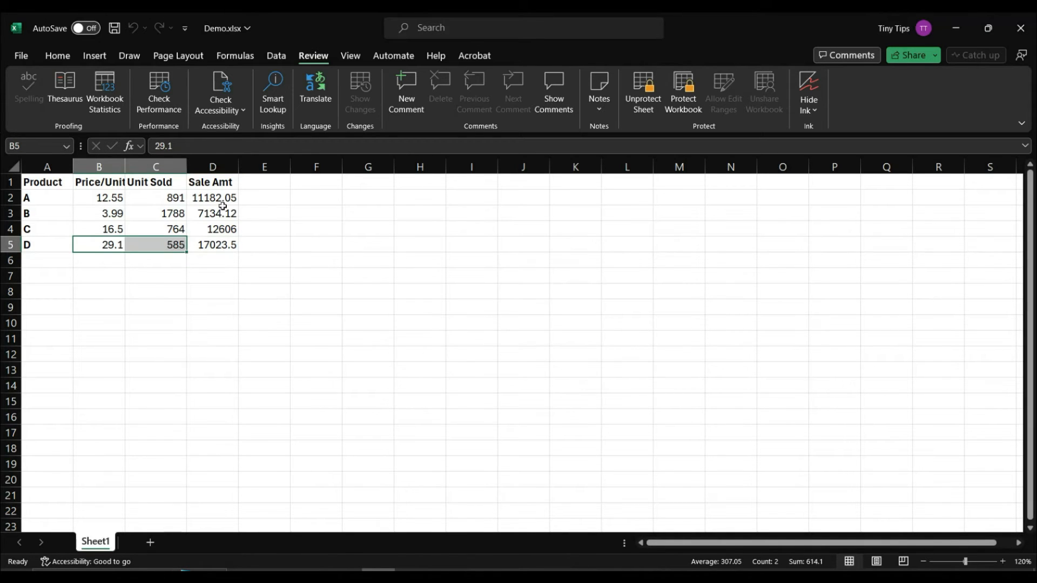
double_click(161, 185)
left_click(598, 338)
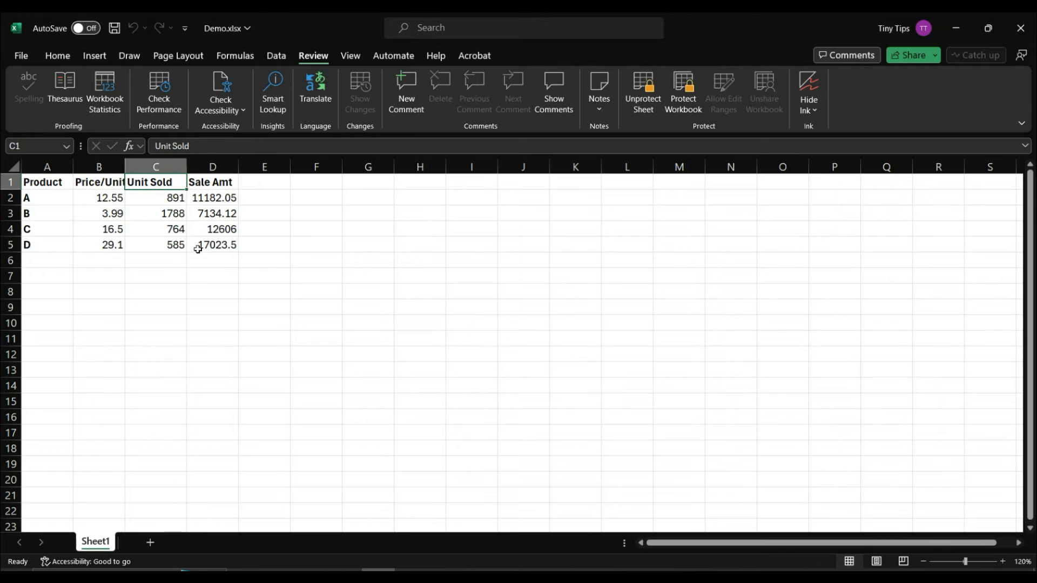
left_click(48, 246)
double_click(47, 246)
key("Return")
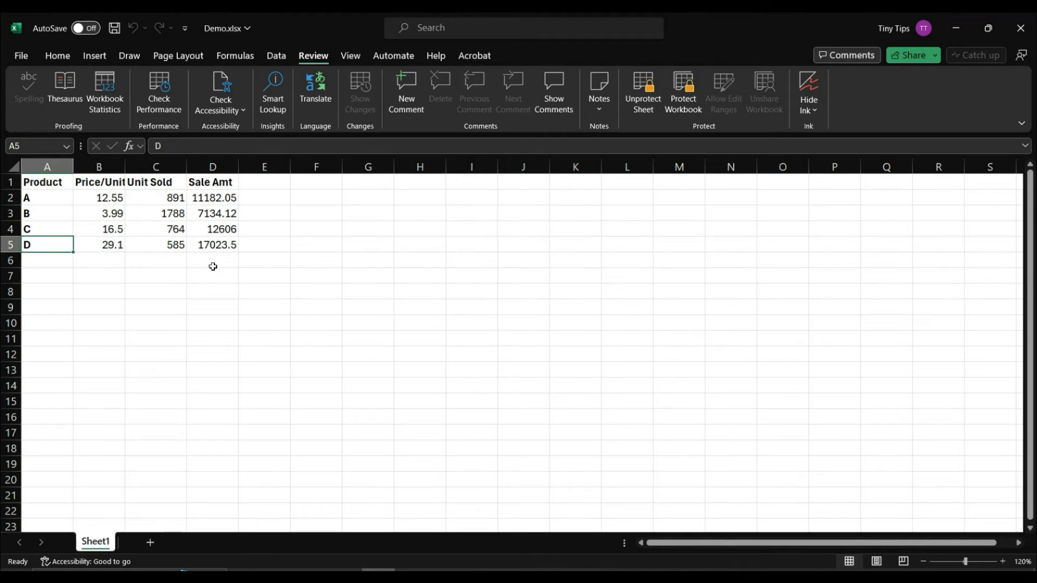
Step: Change product C's units sold in C4 to 774 and its price in B4 to 16.51
double_click(167, 229)
type("7")
key("Delete")
key("Return")
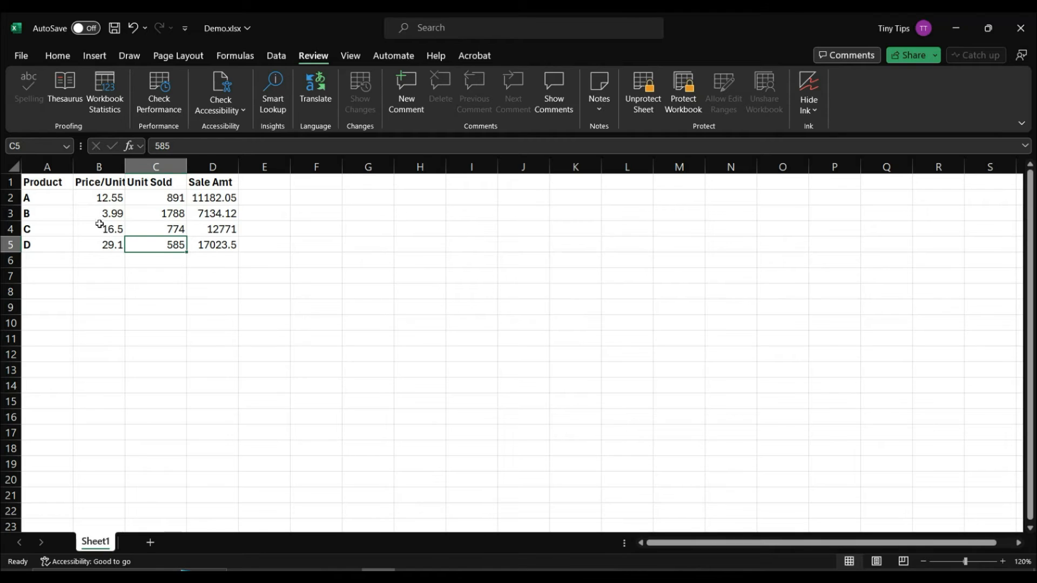
double_click(113, 227)
type("1")
key("Return")
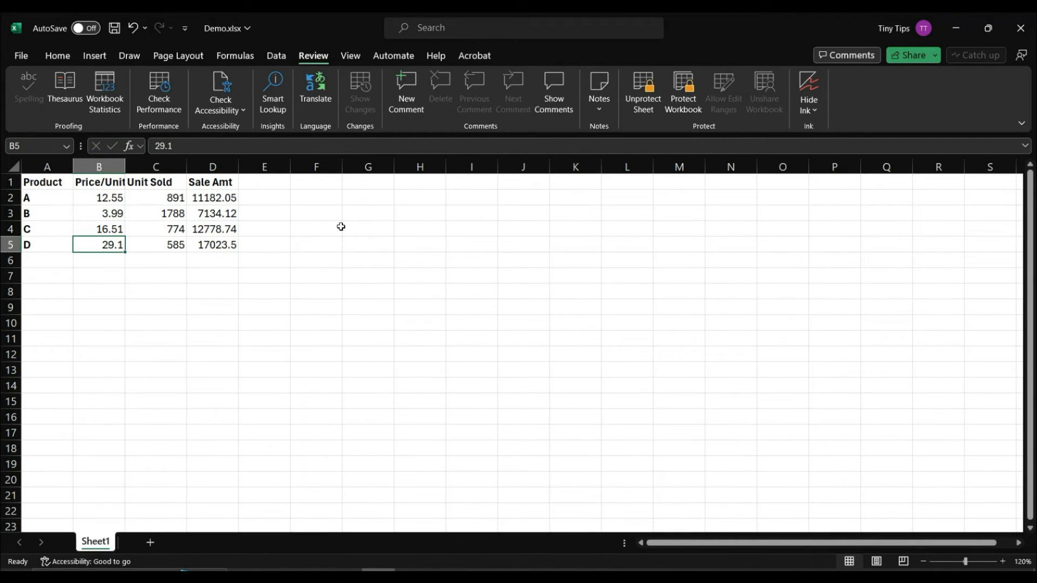
Step: Unprotect Sheet1 and delete Range1 from the Allow Edit Ranges list, applying the change
left_click(643, 111)
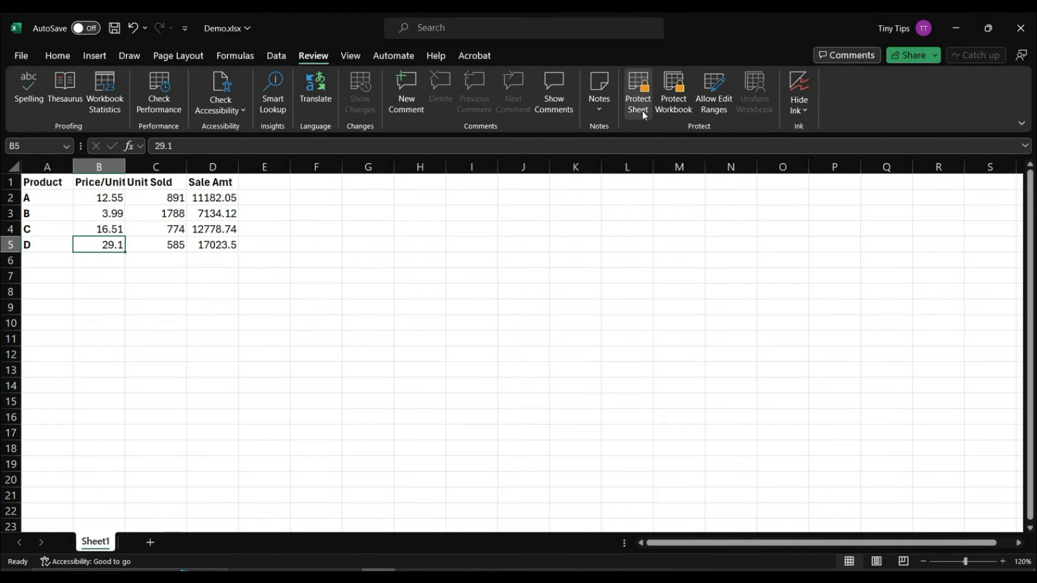
left_click(706, 98)
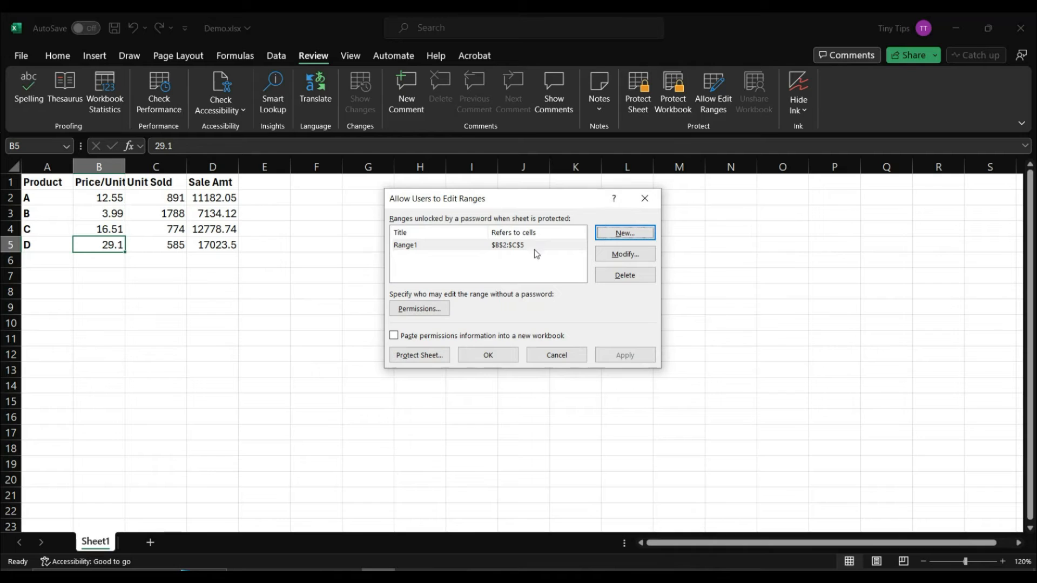
left_click(529, 248)
left_click(603, 276)
left_click(625, 355)
left_click(492, 355)
Step: Test editing D5 and B5 without changing them, then select the Unit Sold cells C2:C5
double_click(210, 245)
left_click(114, 245)
double_click(118, 245)
key("Escape")
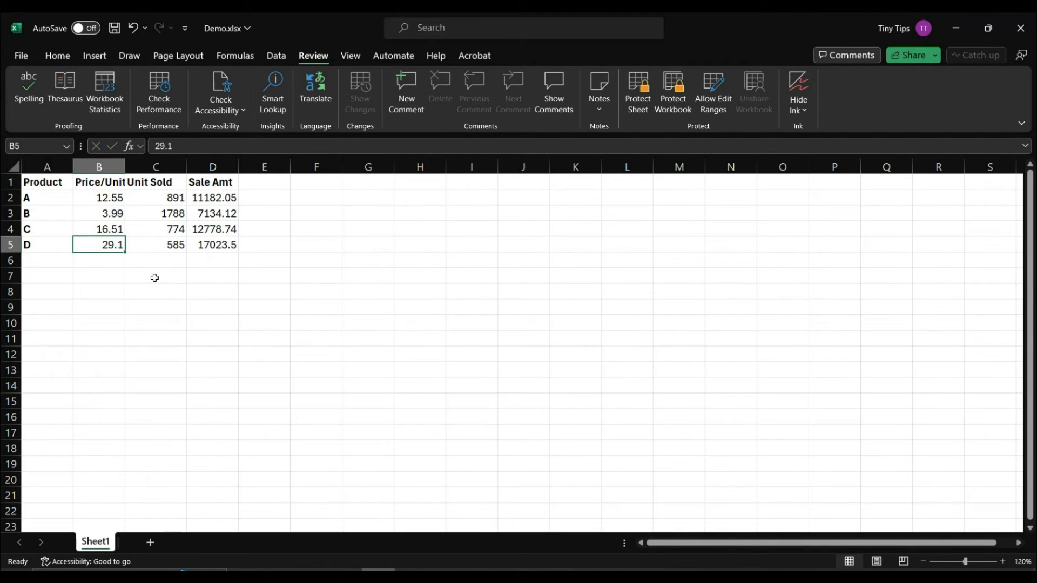
left_click_drag(172, 198, 174, 243)
Step: Fill C2:C5, F4:H5, J2:K4, M4 and M6:N6 light green
left_click(58, 56)
left_click(194, 103)
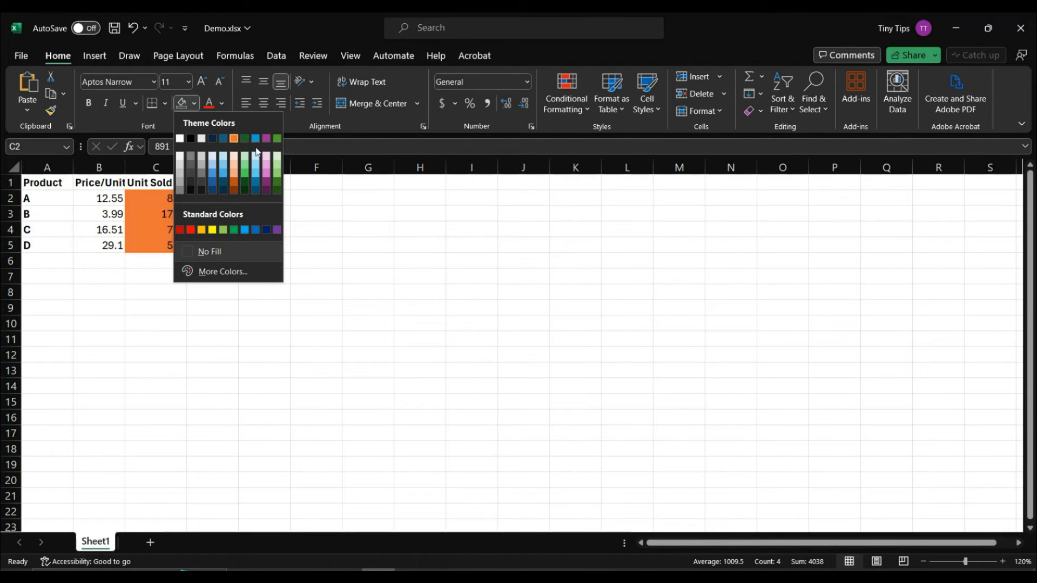
left_click(272, 150)
left_click_drag(308, 246, 430, 227)
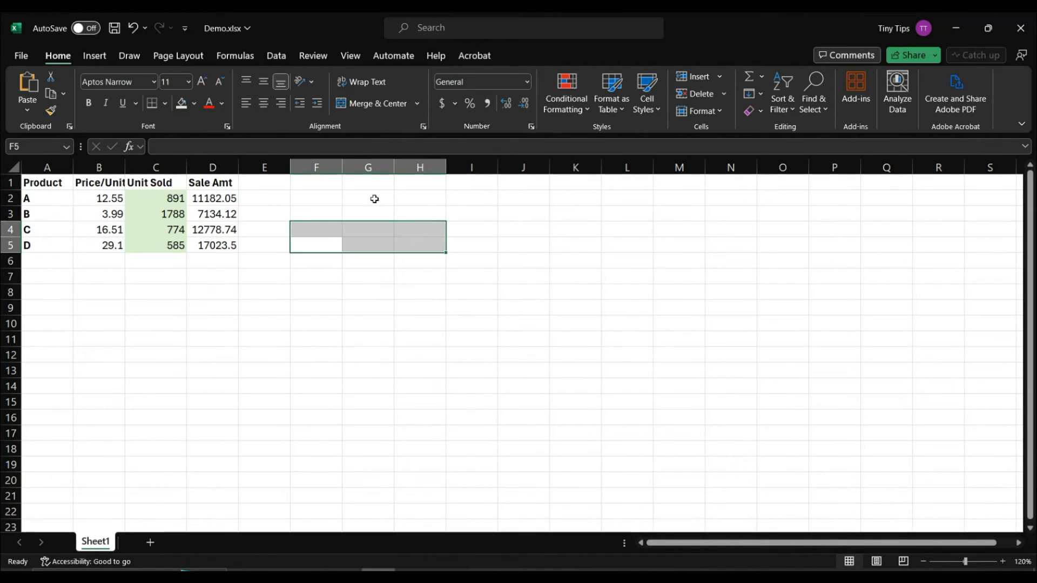
left_click(181, 103)
left_click_drag(505, 198, 572, 226)
left_click(182, 103)
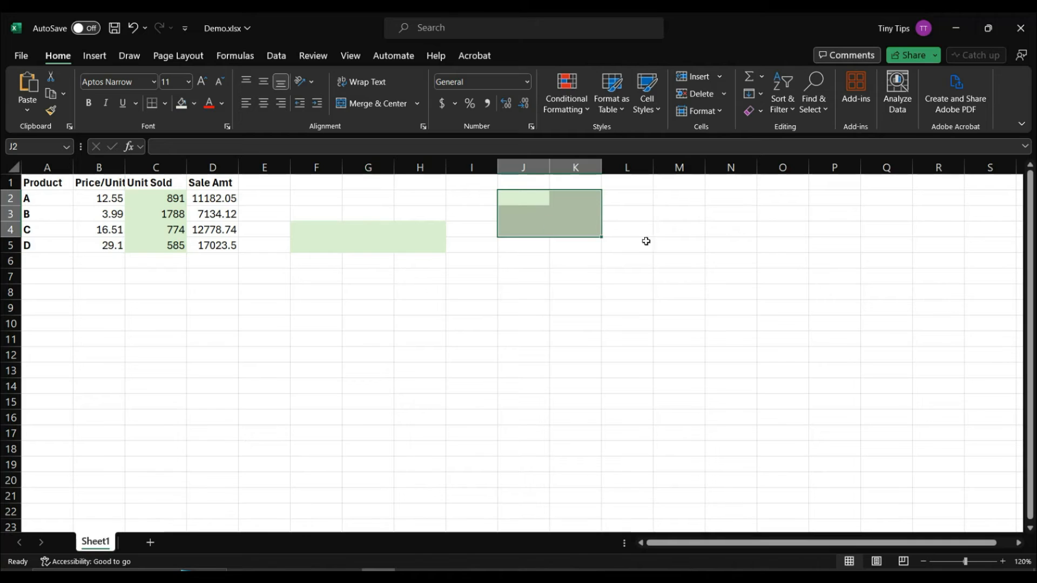
left_click(668, 231)
left_click(689, 262)
left_click_drag(689, 262, 746, 254)
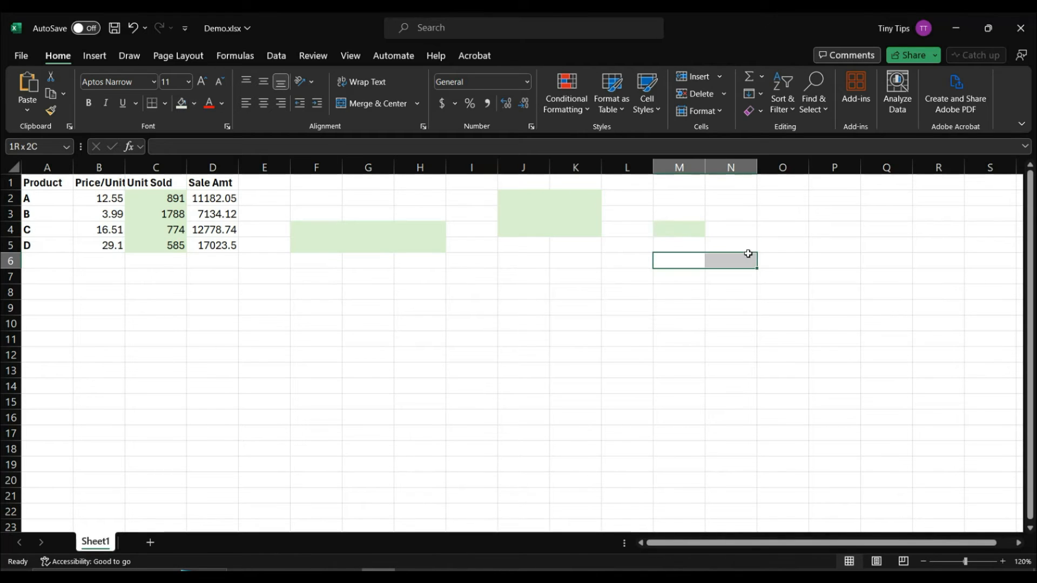
left_click(181, 103)
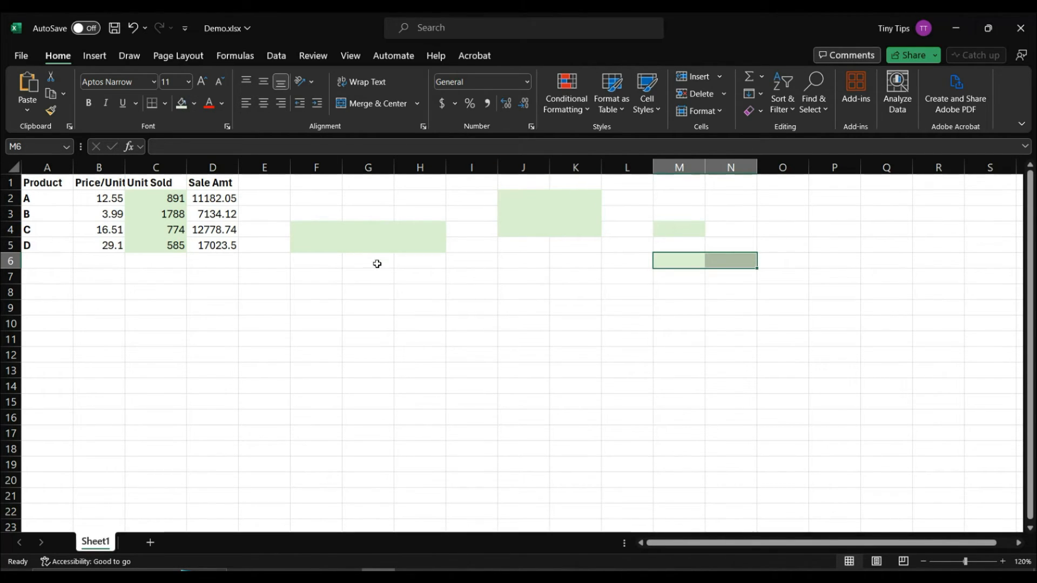
left_click(375, 262)
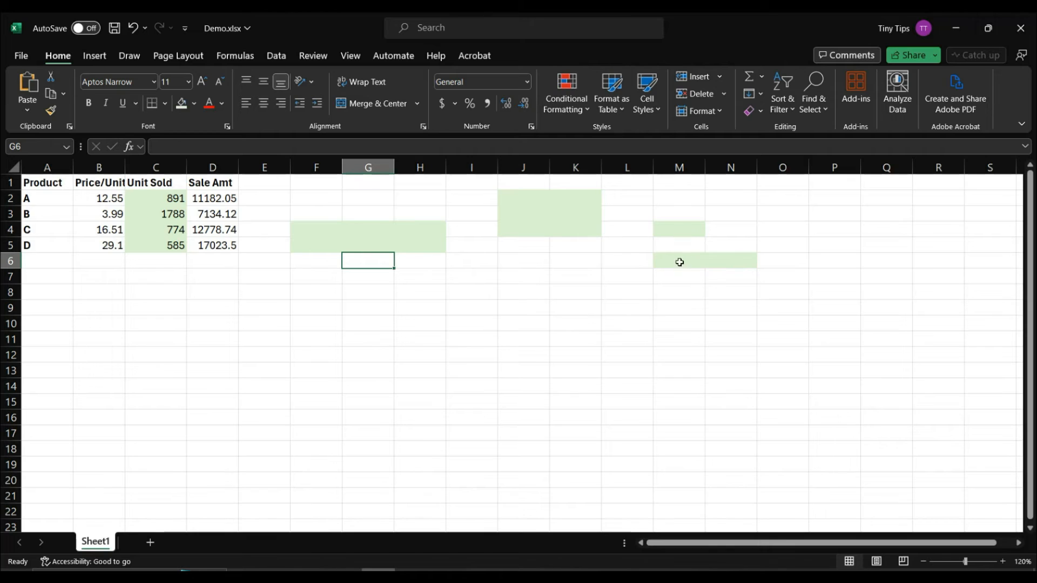
Step: Keep every cell on the sheet Locked under Format Cells protection
key("ctrl+a")
right_click(246, 197)
left_click(286, 396)
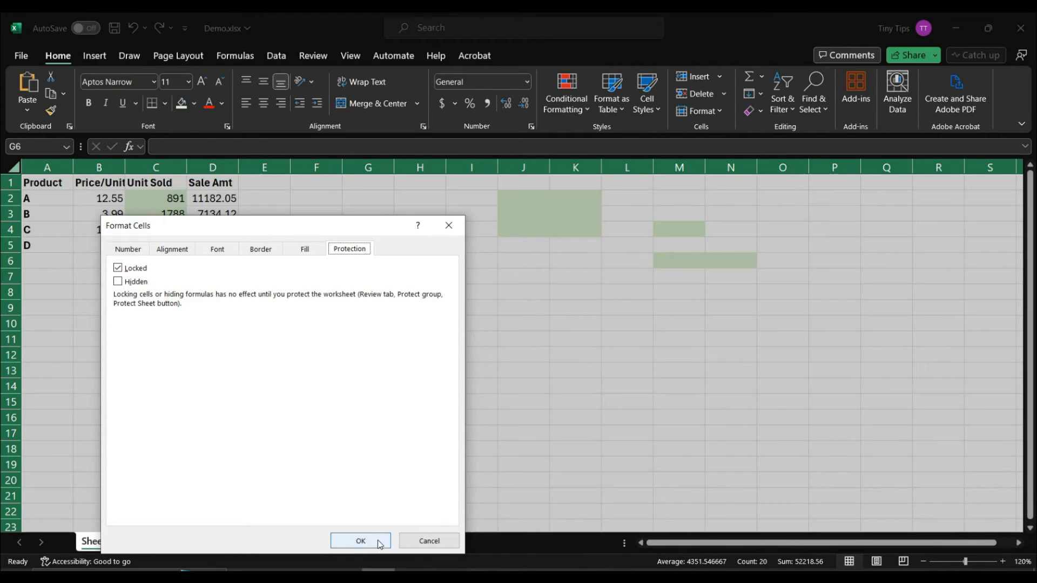
left_click(360, 541)
left_click(299, 244)
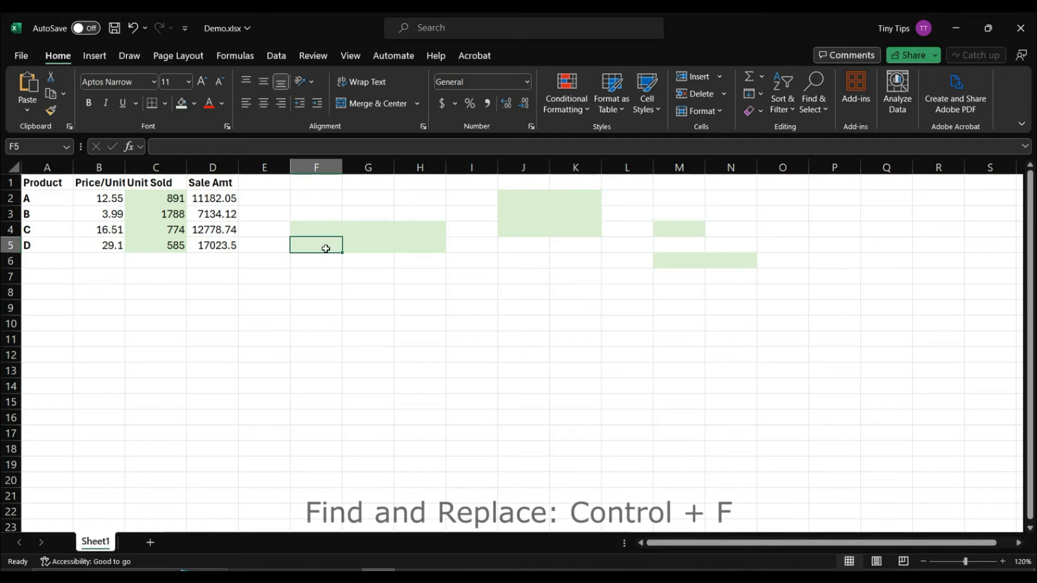
Step: Set the Find and Replace search format to the light green fill colour
key("ctrl+f")
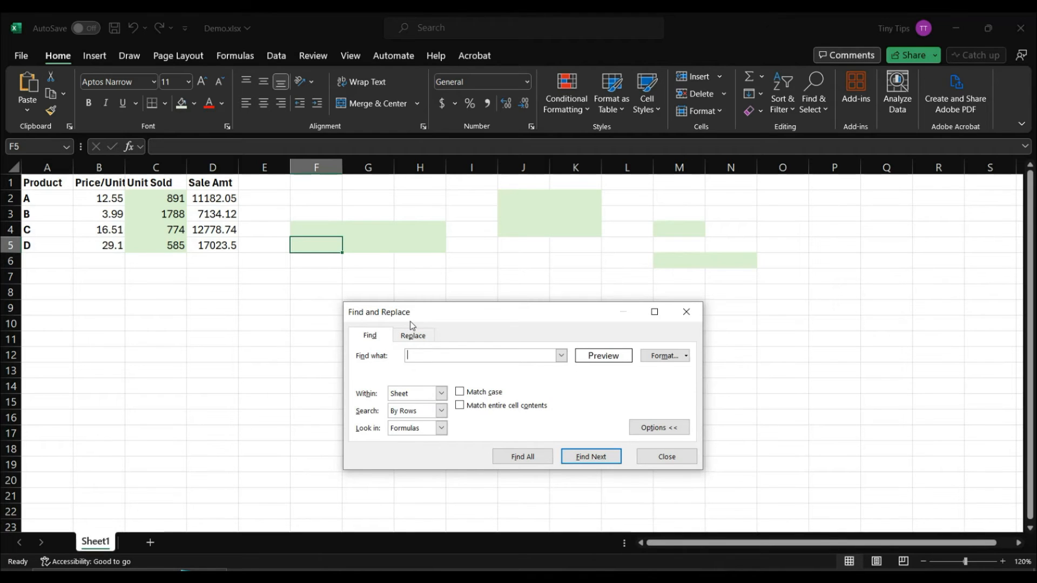
left_click(686, 356)
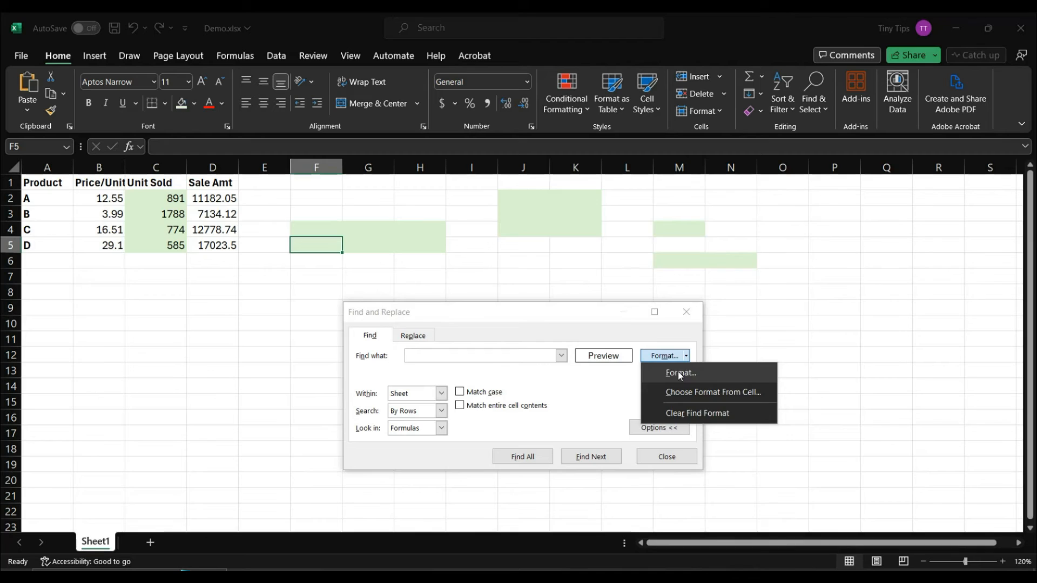
left_click(680, 374)
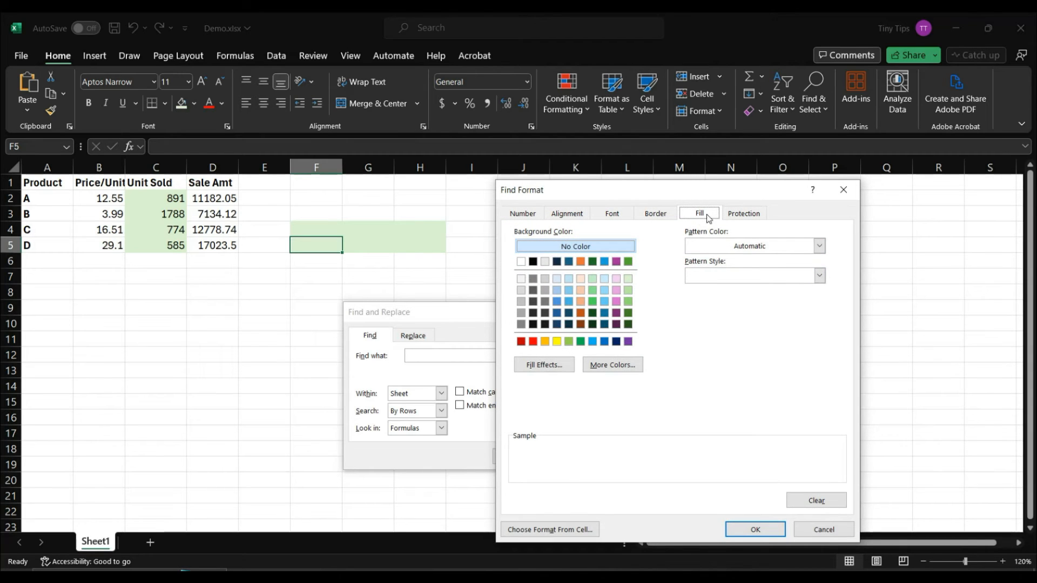
left_click(628, 279)
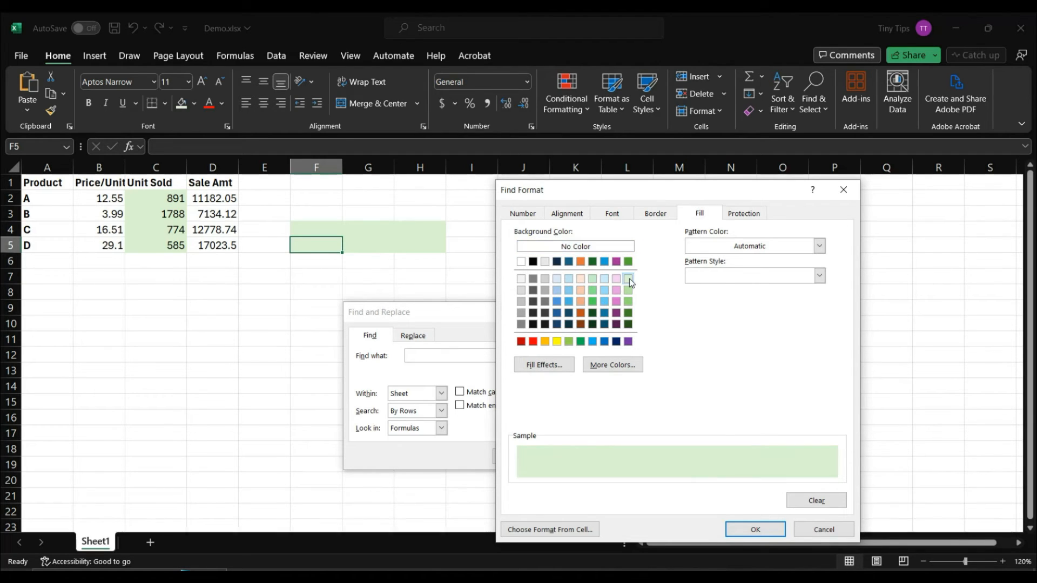
left_click(754, 531)
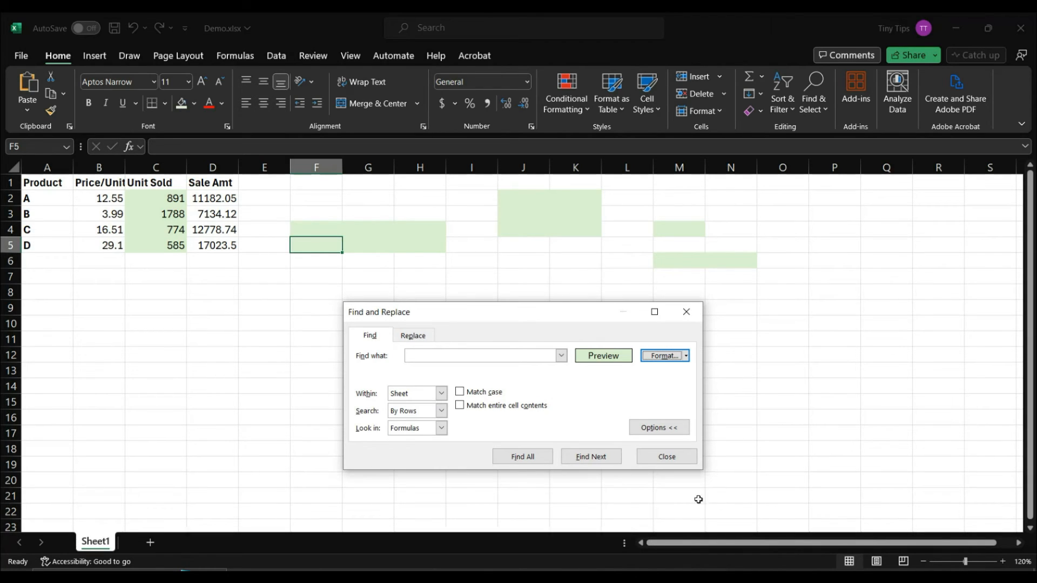
Step: Find all 19 light green cells, select every result, and close Find and Replace
left_click(543, 462)
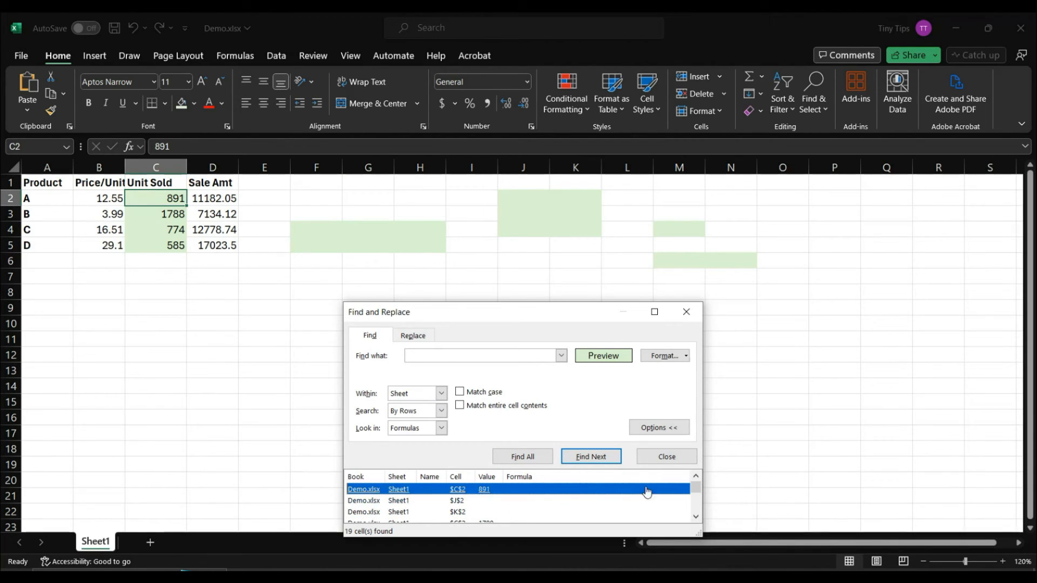
mouse_move(695, 487)
left_mouse_down()
mouse_move(696, 518)
mouse_move(695, 486)
left_mouse_up()
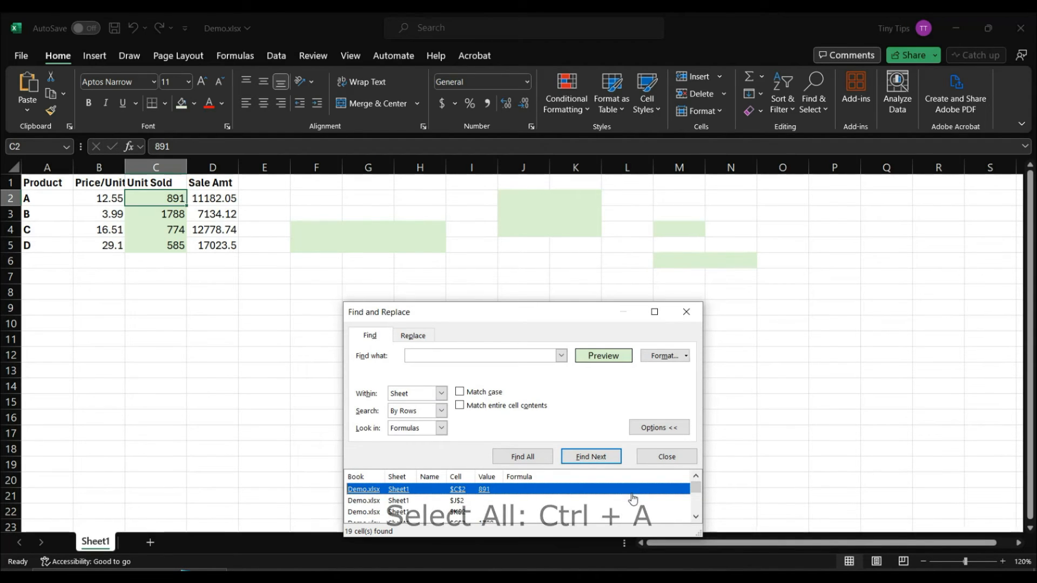
key("ctrl+a")
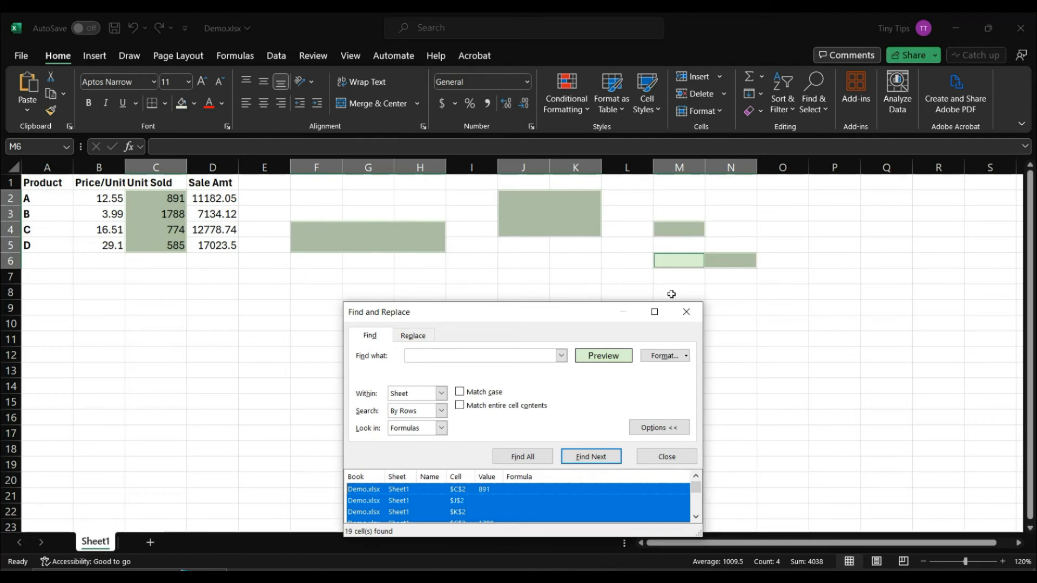
left_click(687, 311)
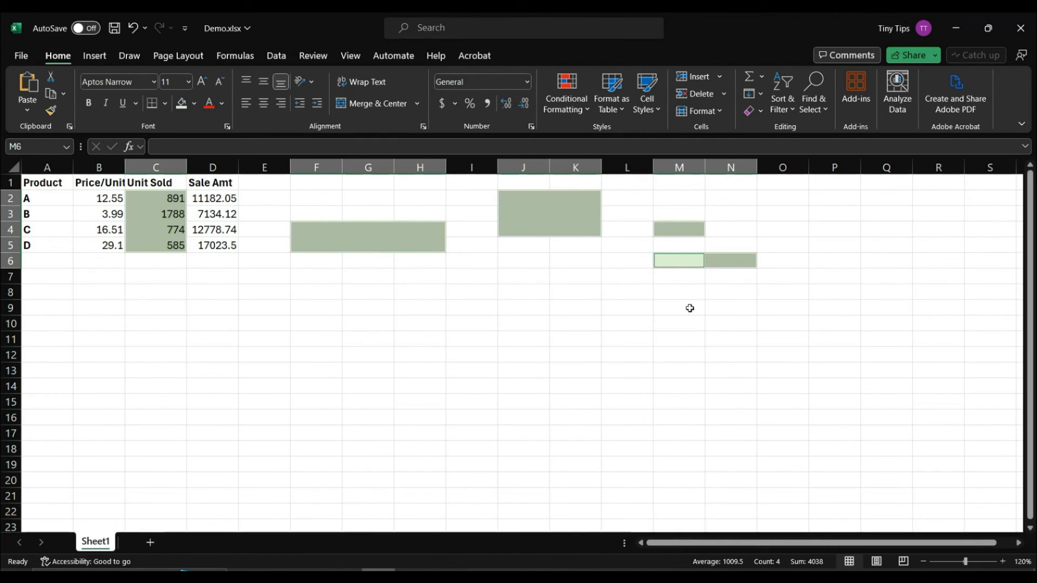
Step: Clear the Locked option in Format Cells protection for the selected green cells
right_click(432, 241)
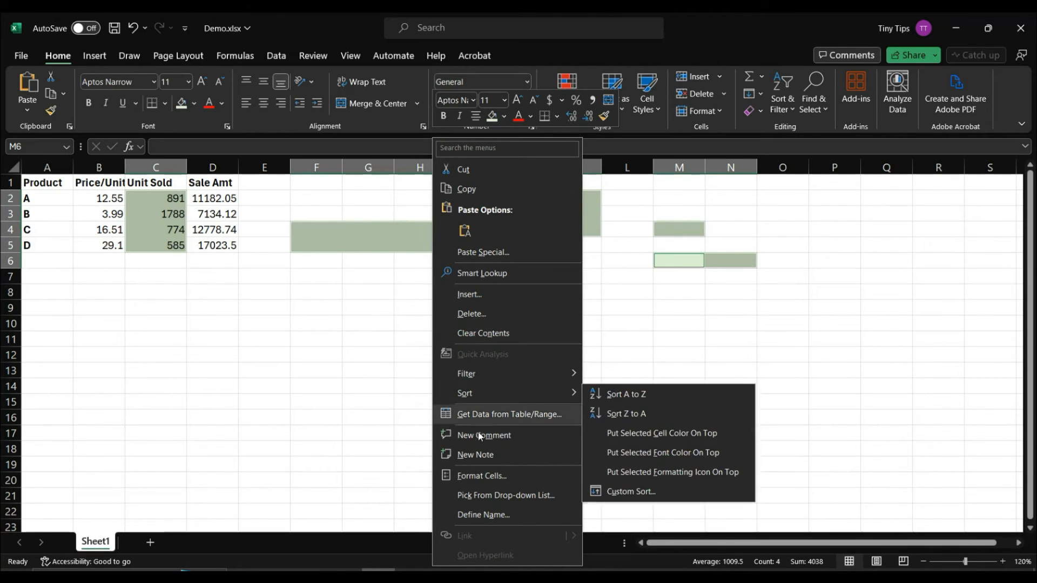
left_click(482, 475)
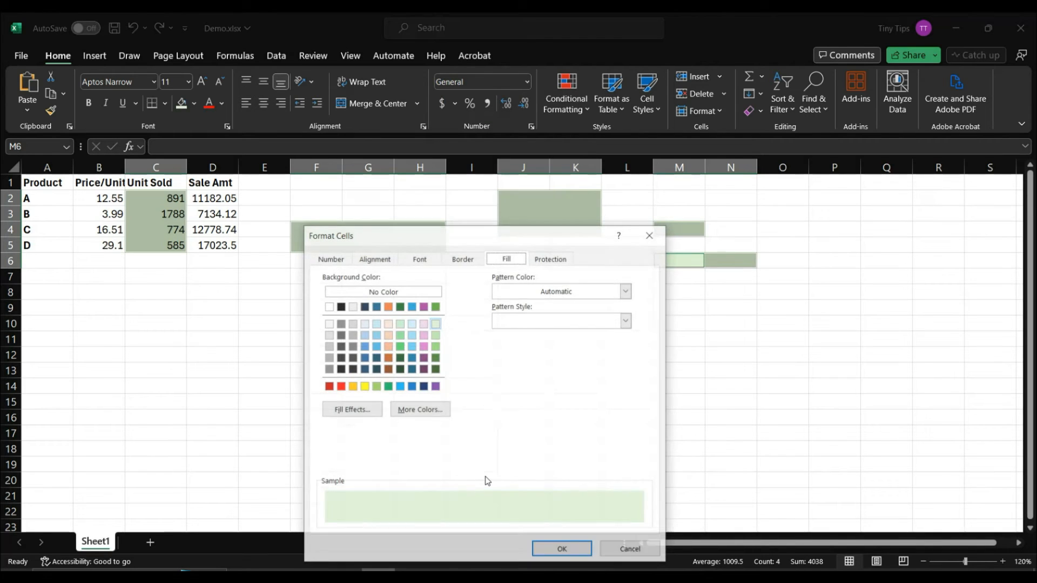
left_click(552, 260)
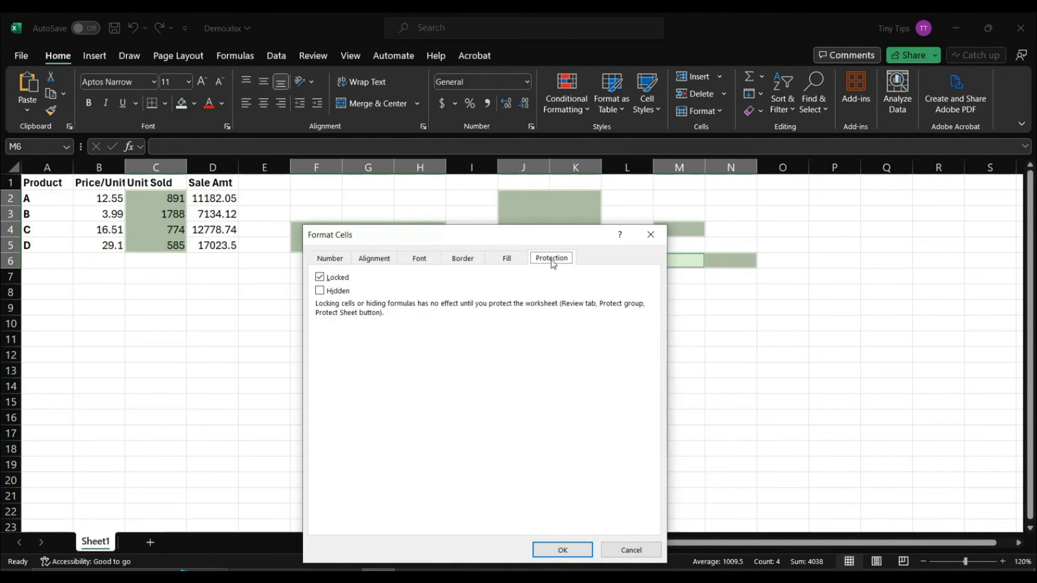
left_click(320, 279)
left_click(561, 546)
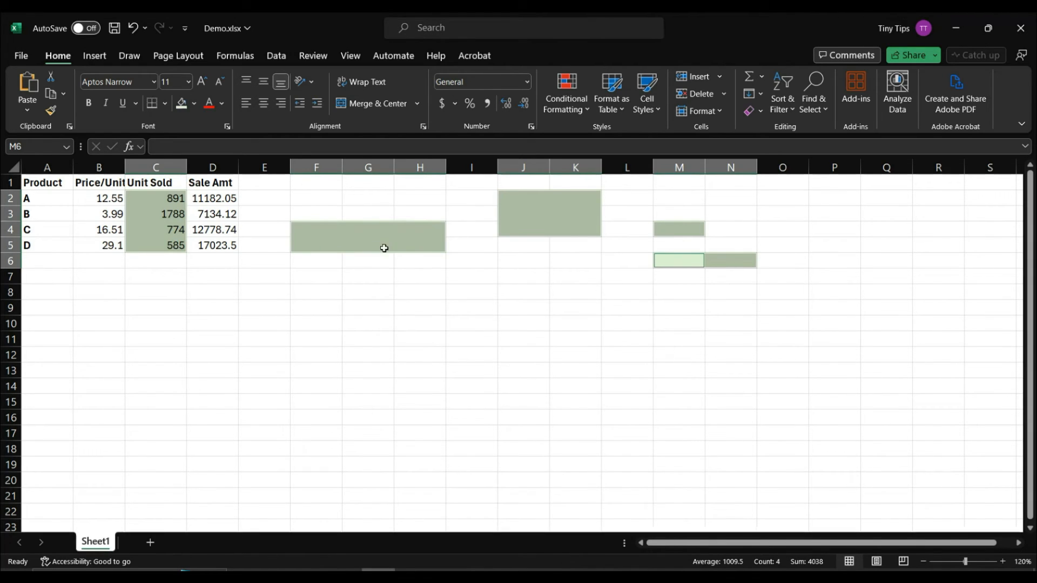
Step: Protect Sheet1 with the default permissions and no password
left_click(313, 56)
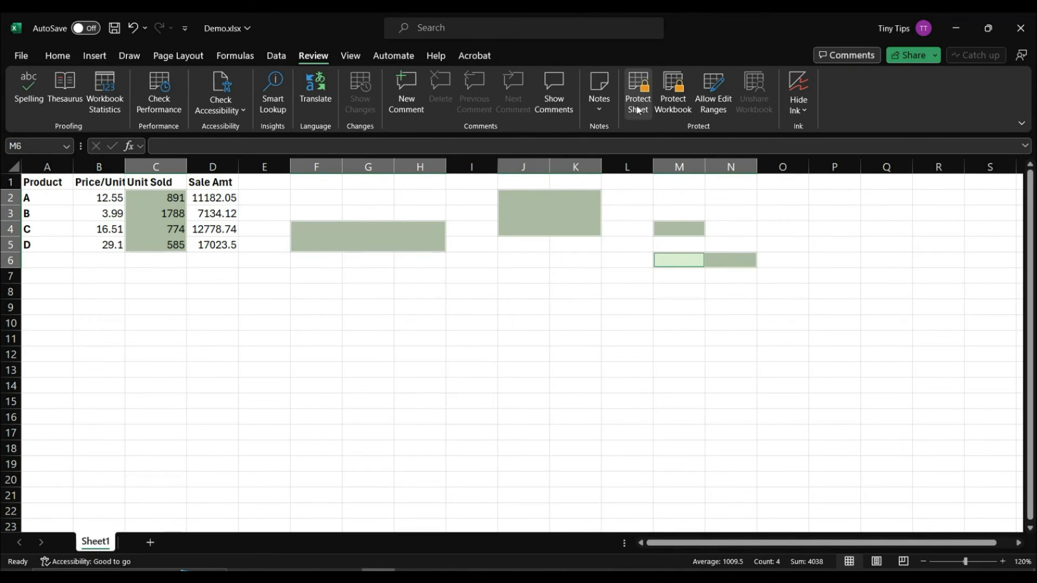
left_click(637, 110)
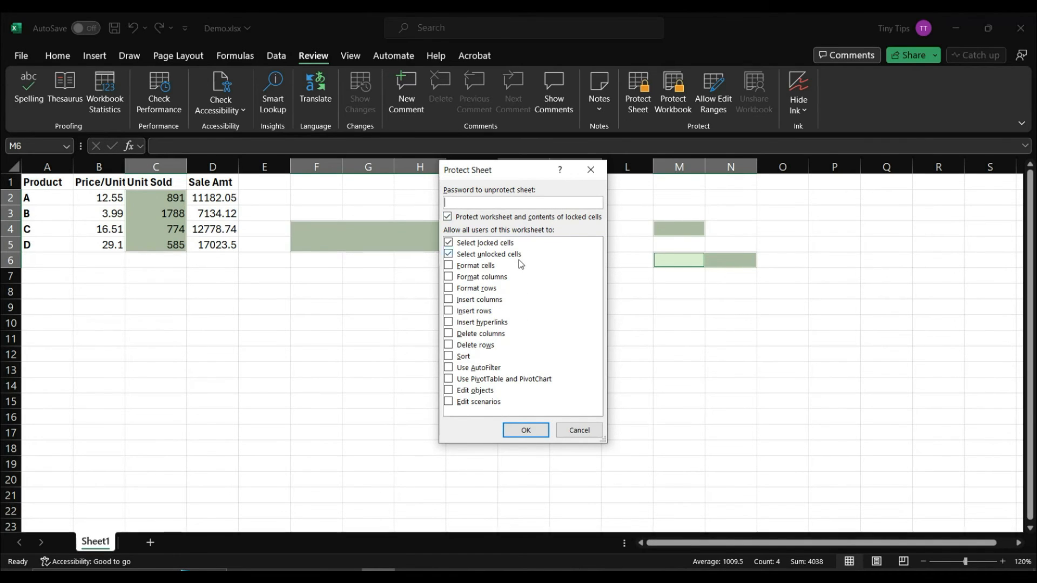
left_click(526, 429)
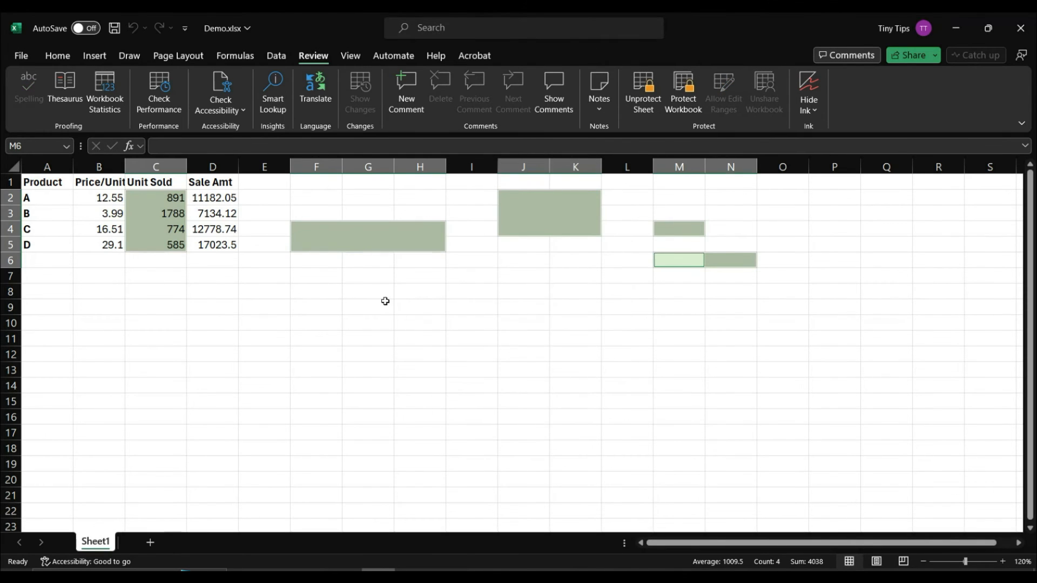
left_click(358, 290)
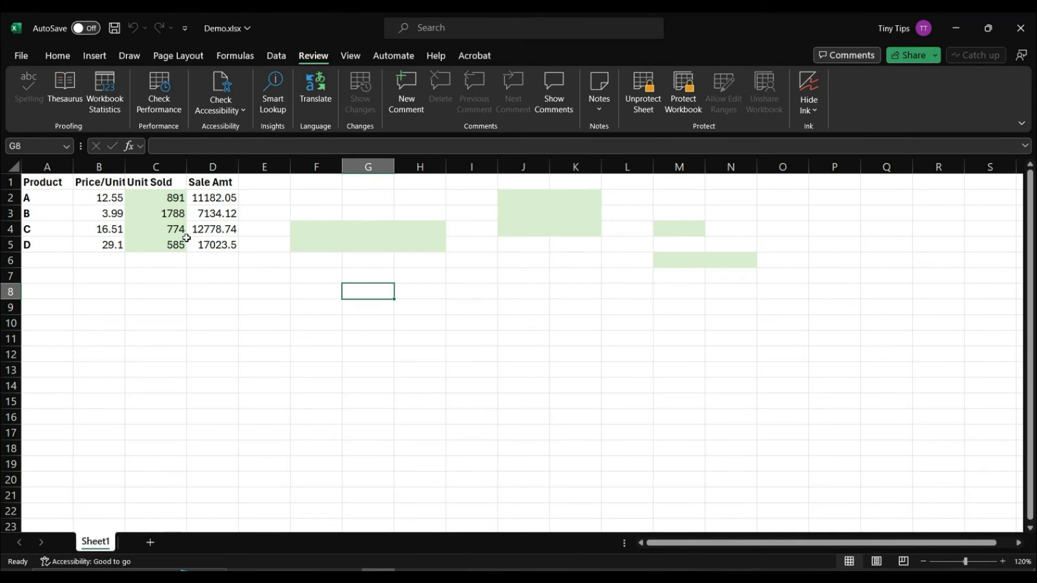
Step: Confirm the header, D3 and F3 reject edits while green cells C4 and H5 accept input such as 12
double_click(119, 186)
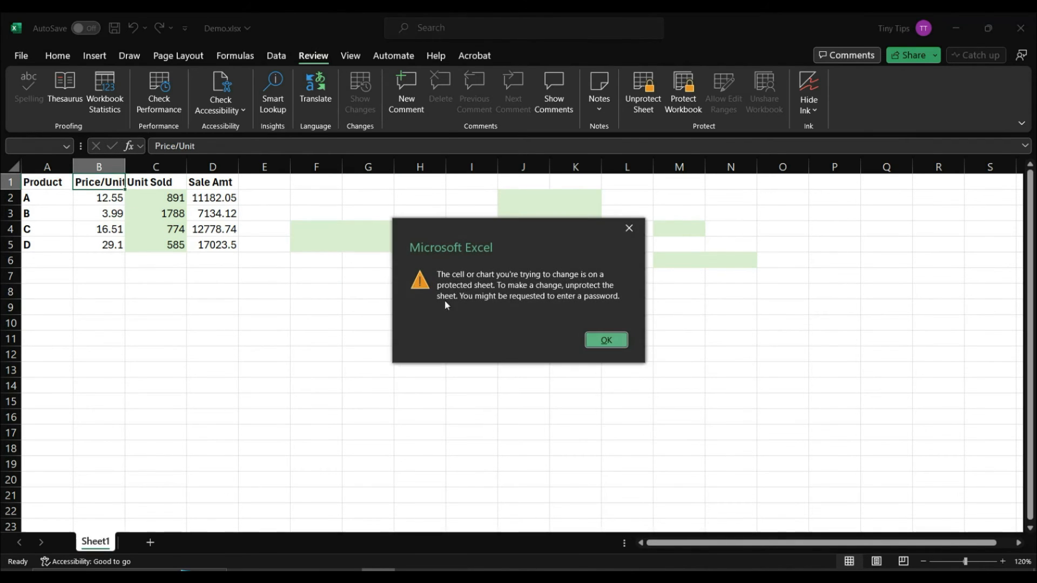
left_click(605, 340)
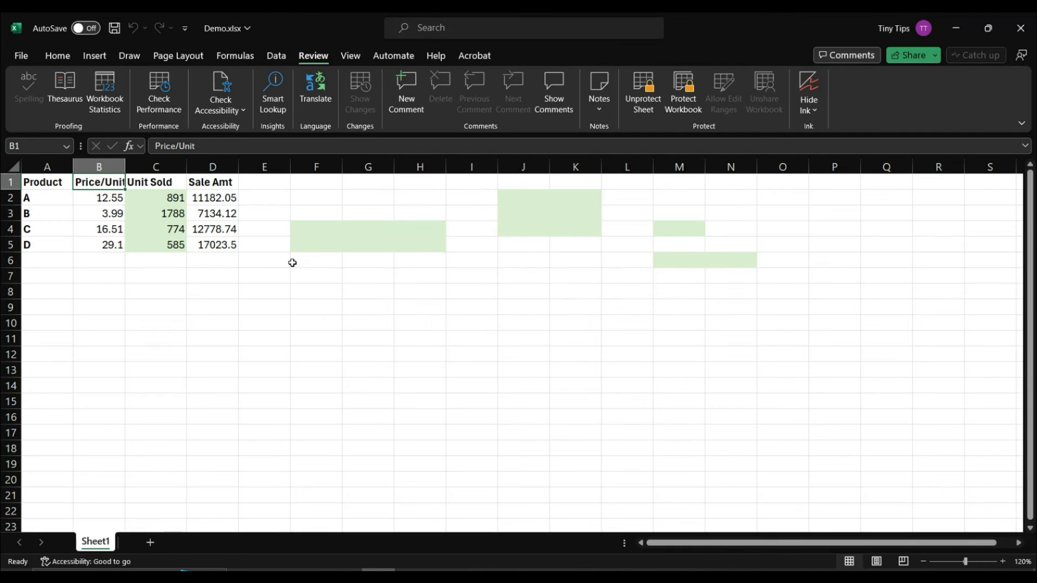
double_click(169, 228)
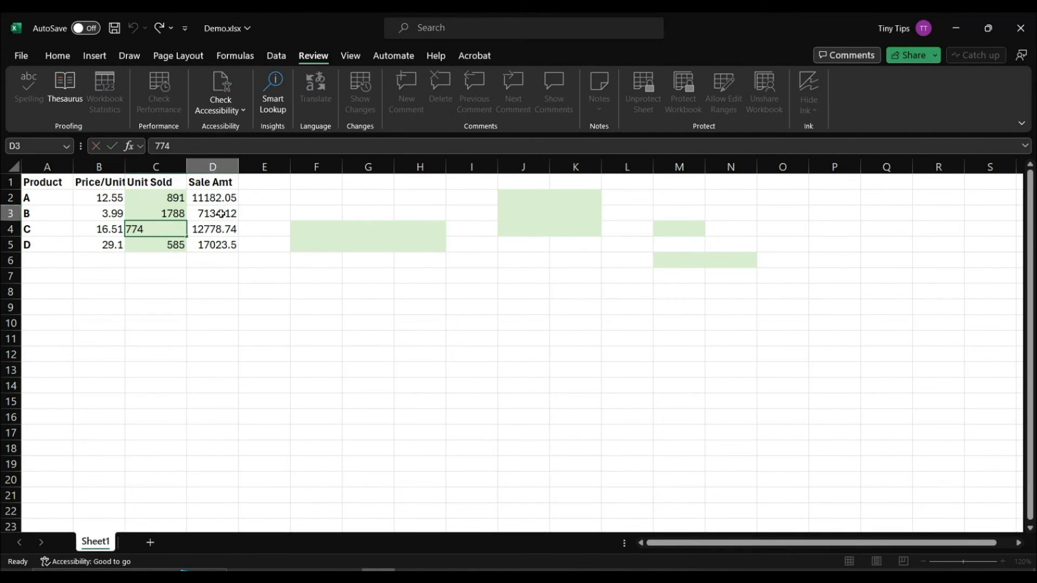
double_click(222, 215)
left_click(605, 340)
double_click(331, 216)
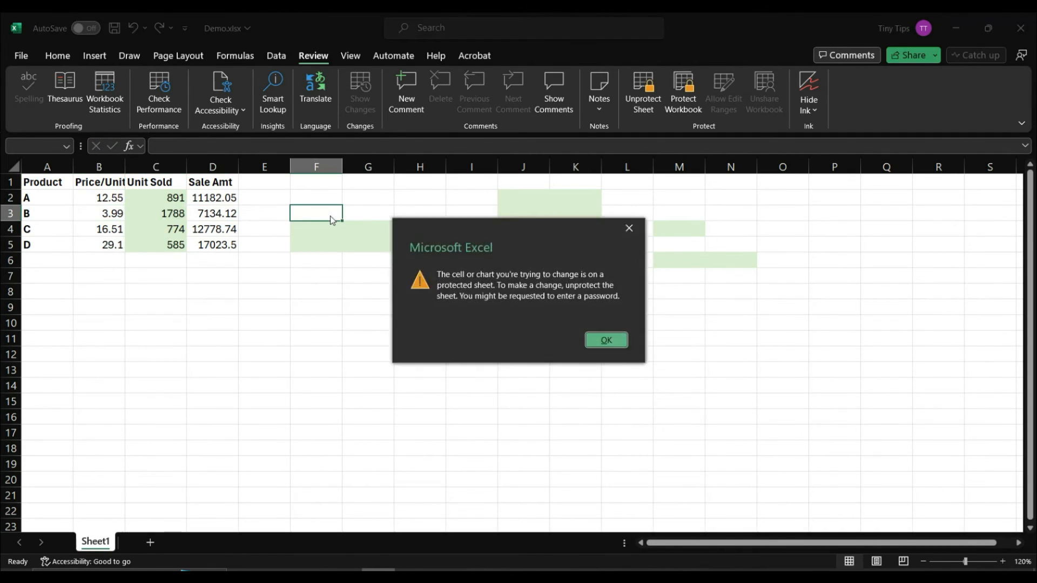
left_click(605, 340)
double_click(405, 243)
type("12")
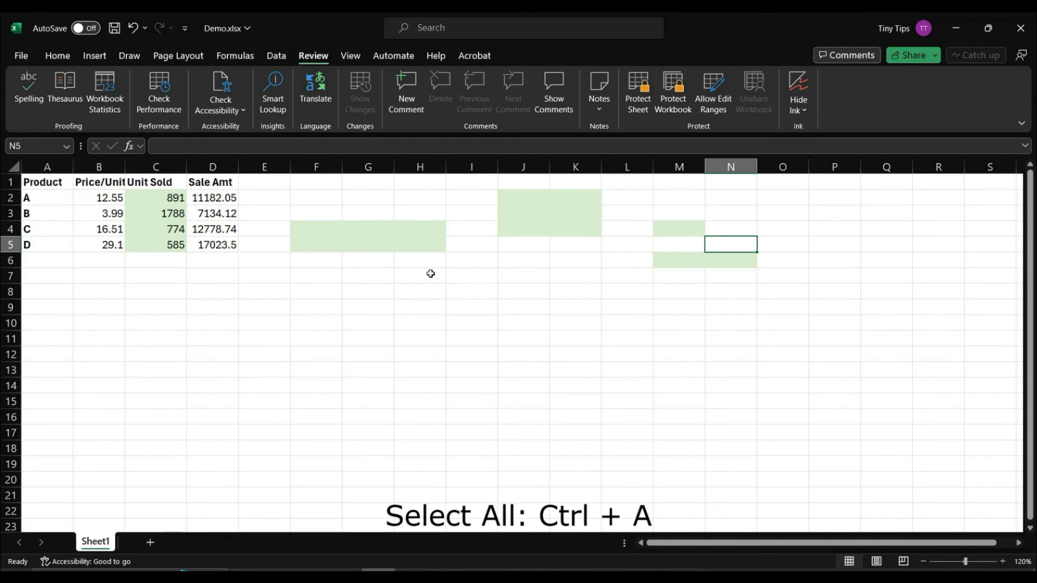
Step: Select the entire sheet and tick Locked in Format Cells protection for all cells
key("ctrl+a")
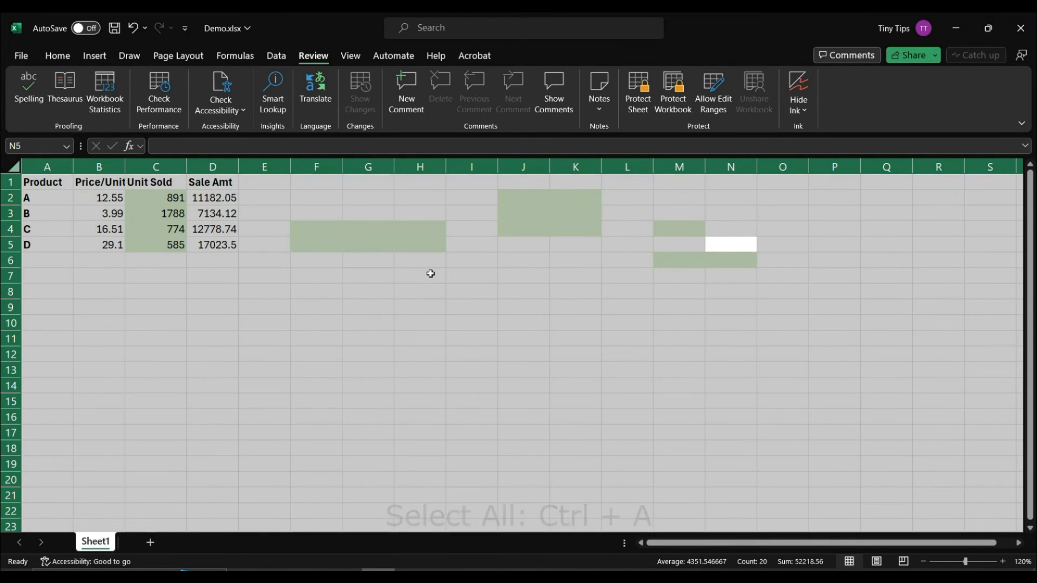
right_click(431, 275)
left_click(473, 468)
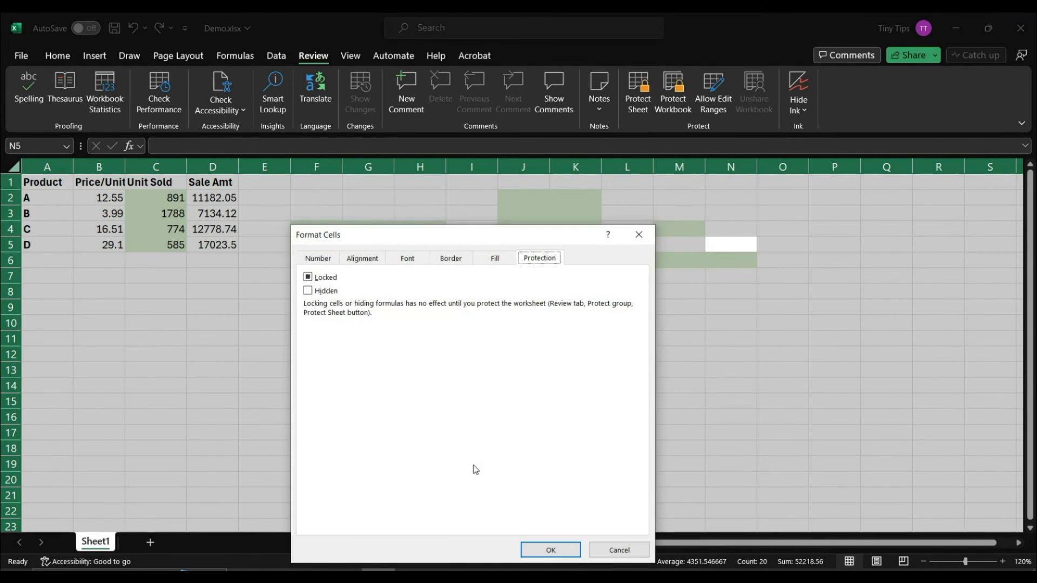
left_click(312, 280)
left_click(547, 550)
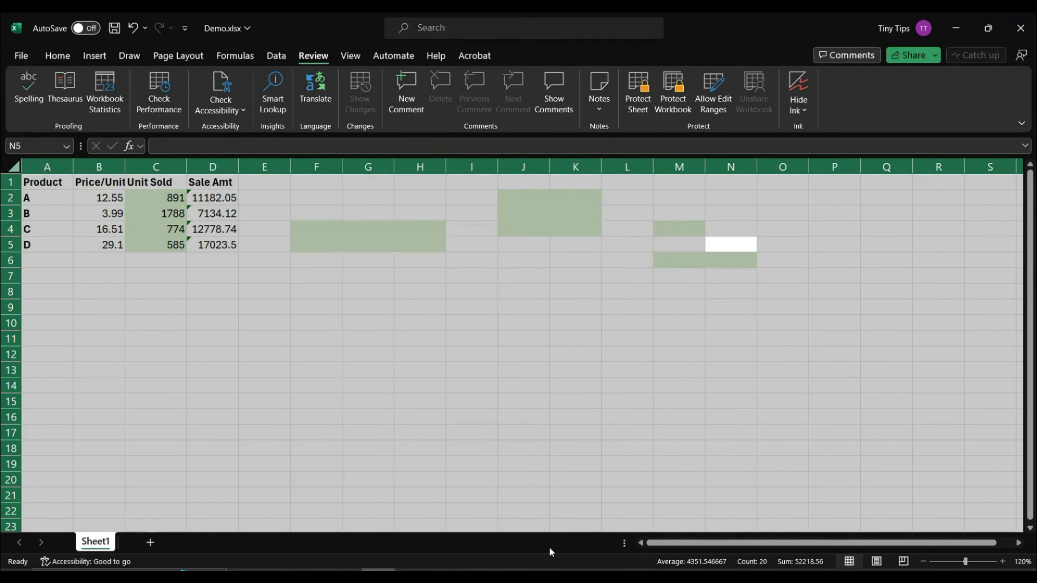
left_click(276, 263)
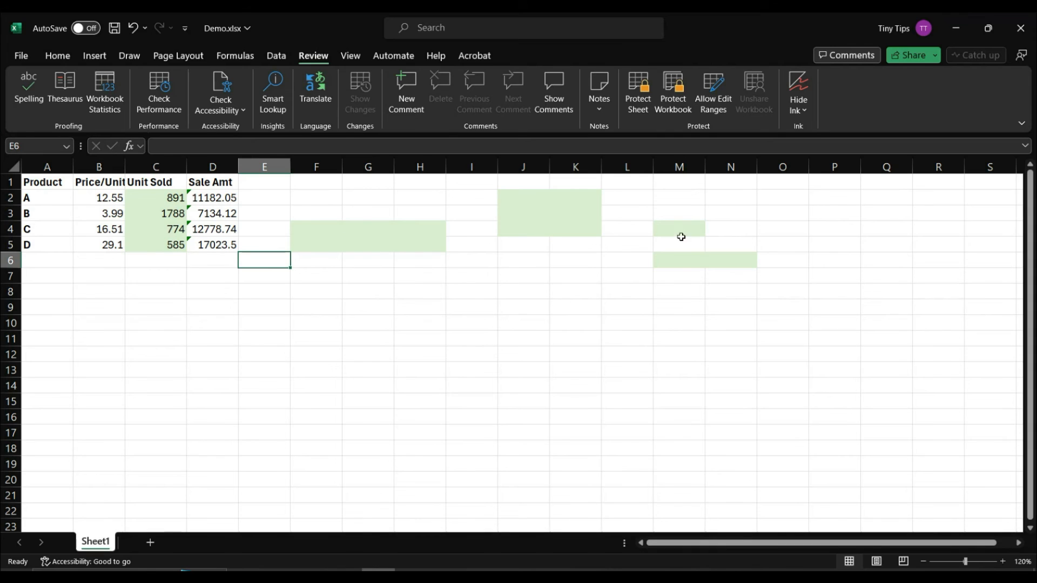
Step: Search by the light green fill format and select all the cells found
key("ctrl+f")
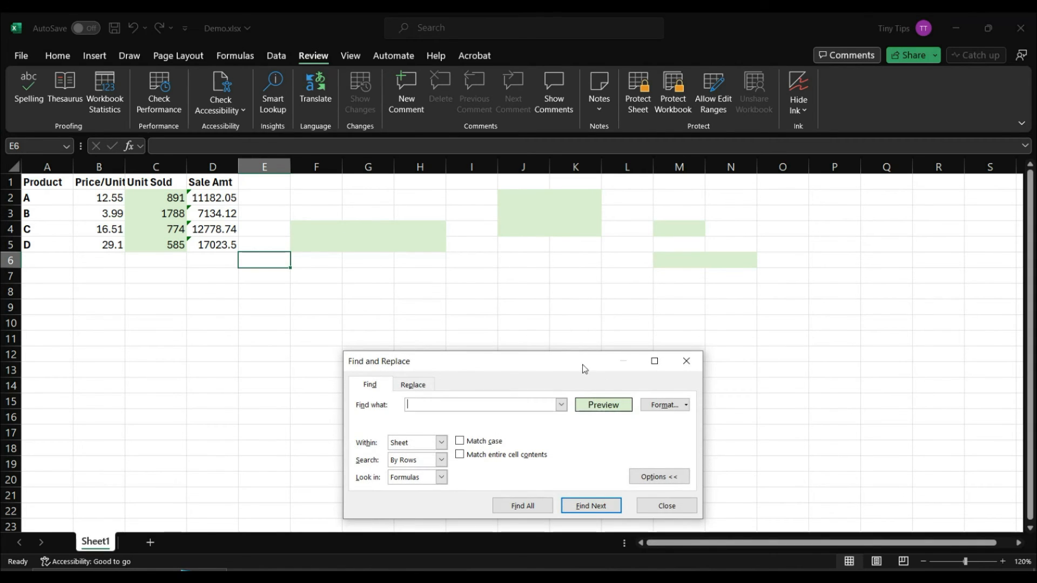
left_click(664, 406)
left_click(546, 131)
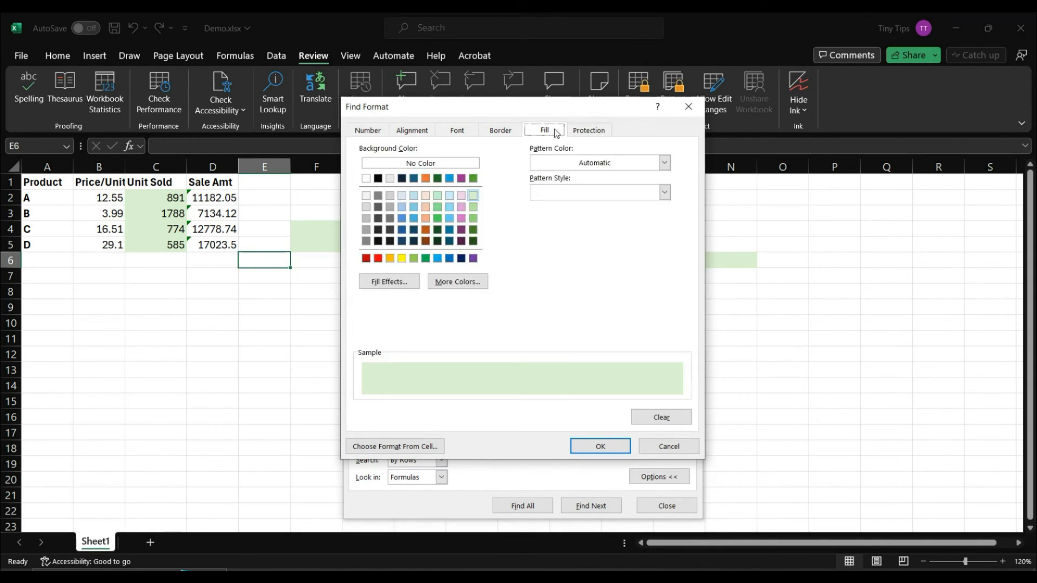
left_click(582, 447)
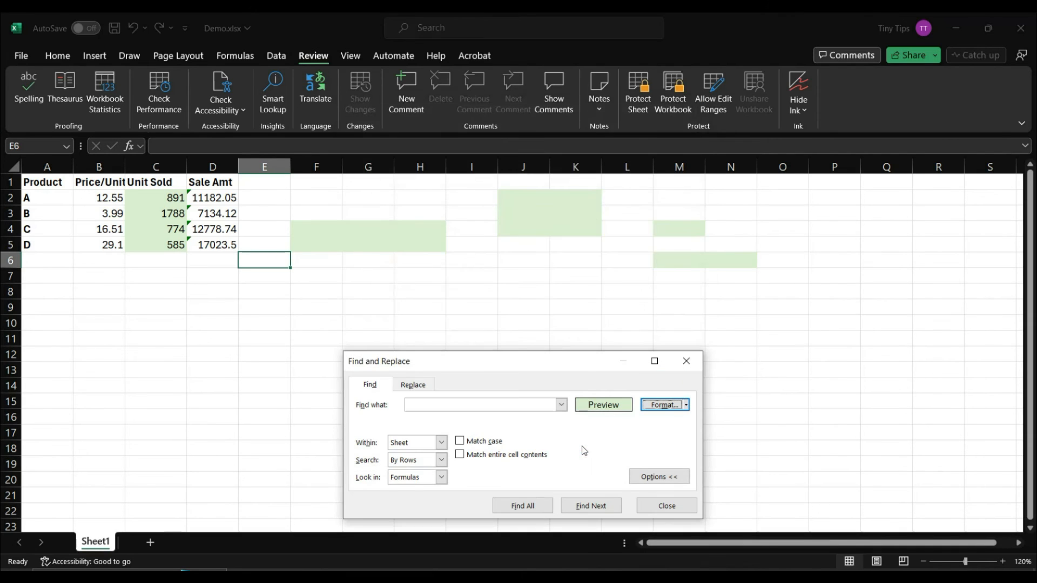
left_click(524, 506)
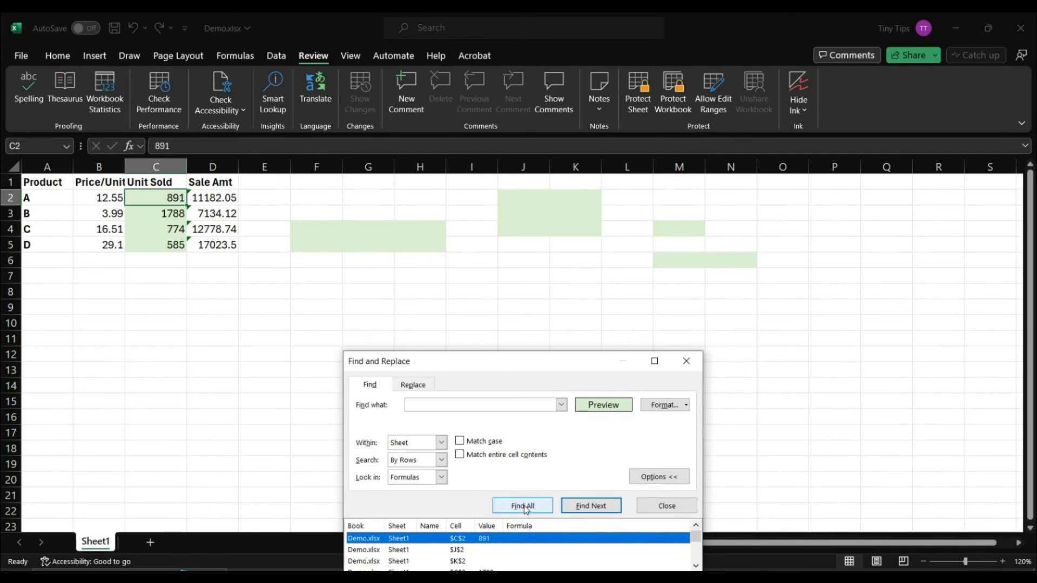
key("ctrl+a")
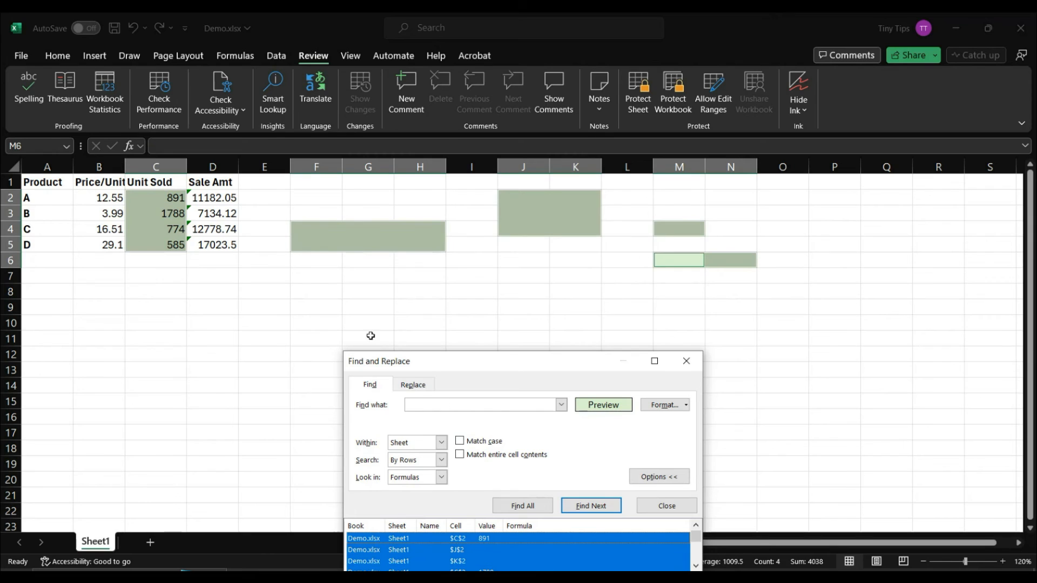
left_click(684, 362)
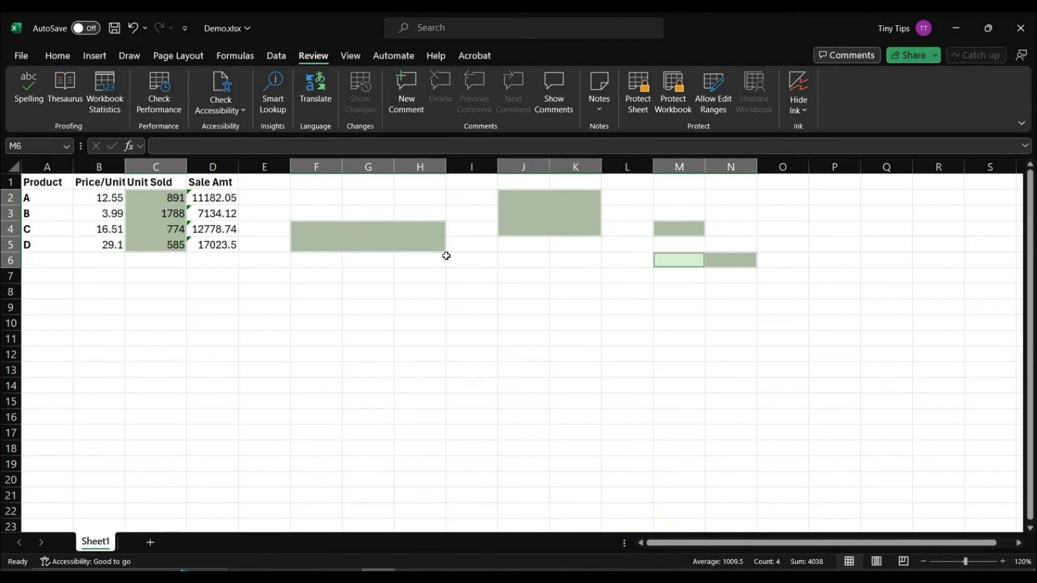
Step: Tick Locked in Format Cells protection for the selected green cells
right_click(431, 243)
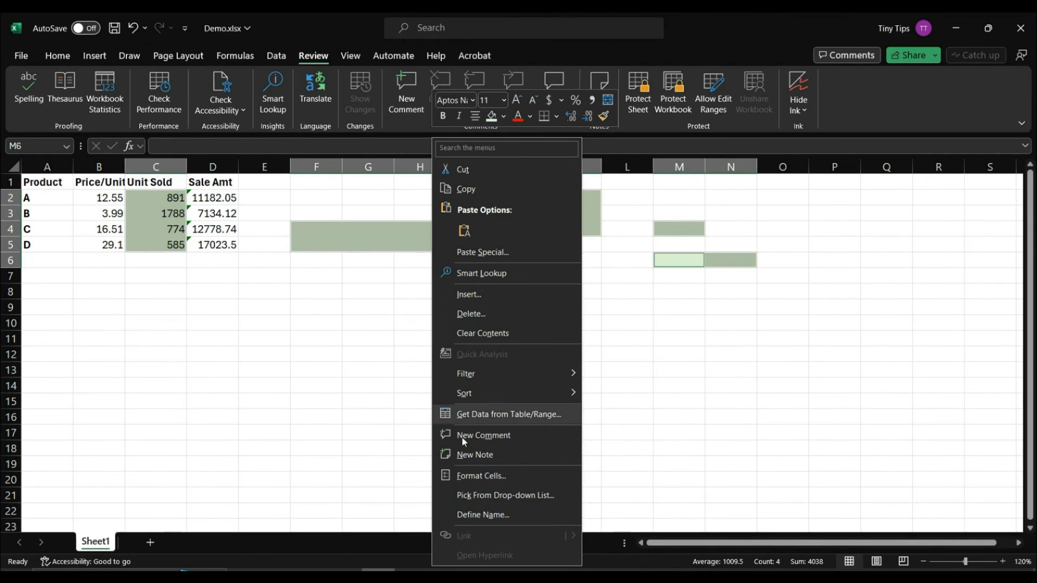
left_click(466, 475)
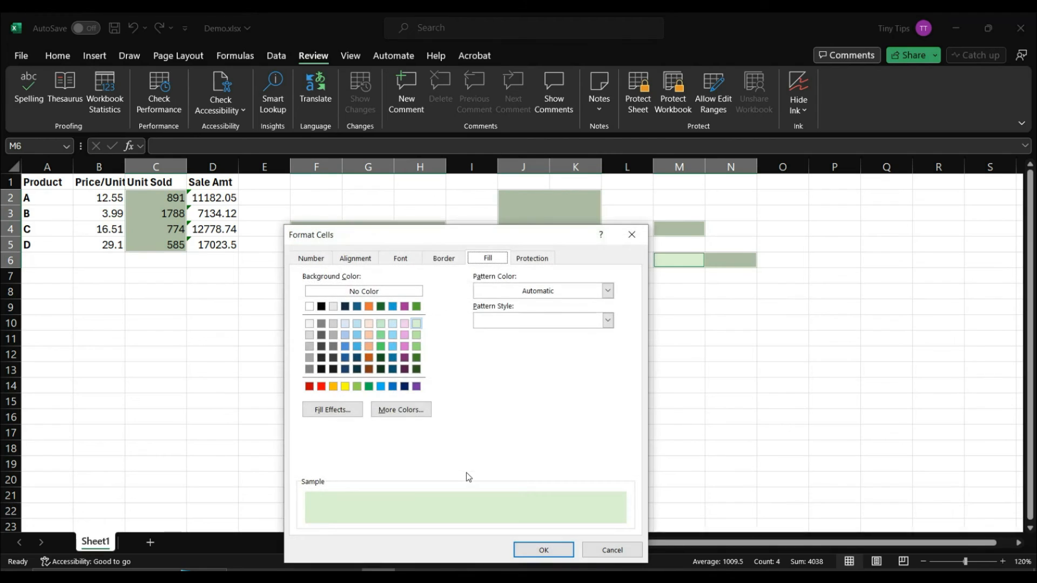
left_click(531, 260)
left_click(303, 279)
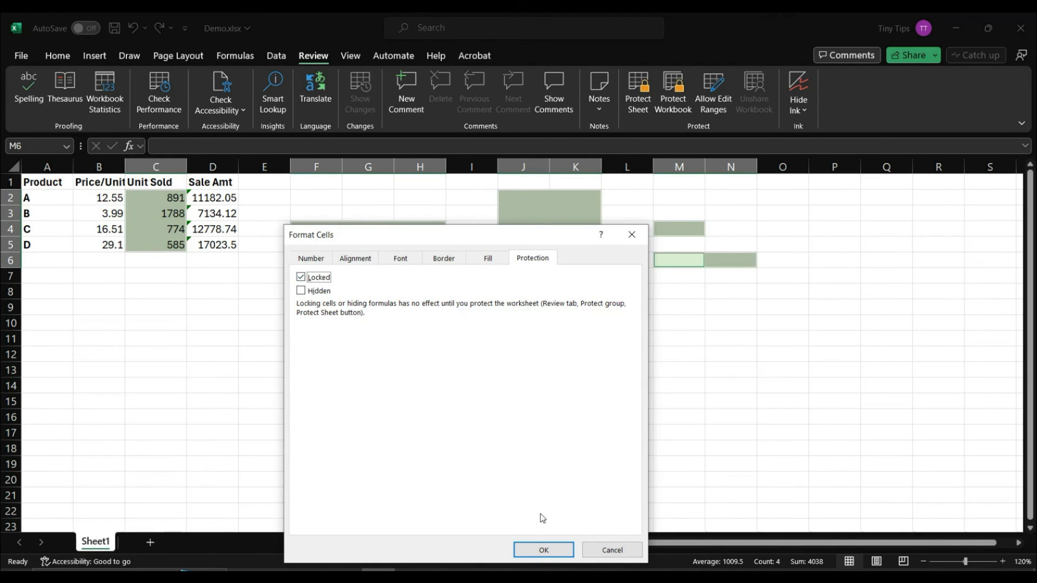
left_click(546, 550)
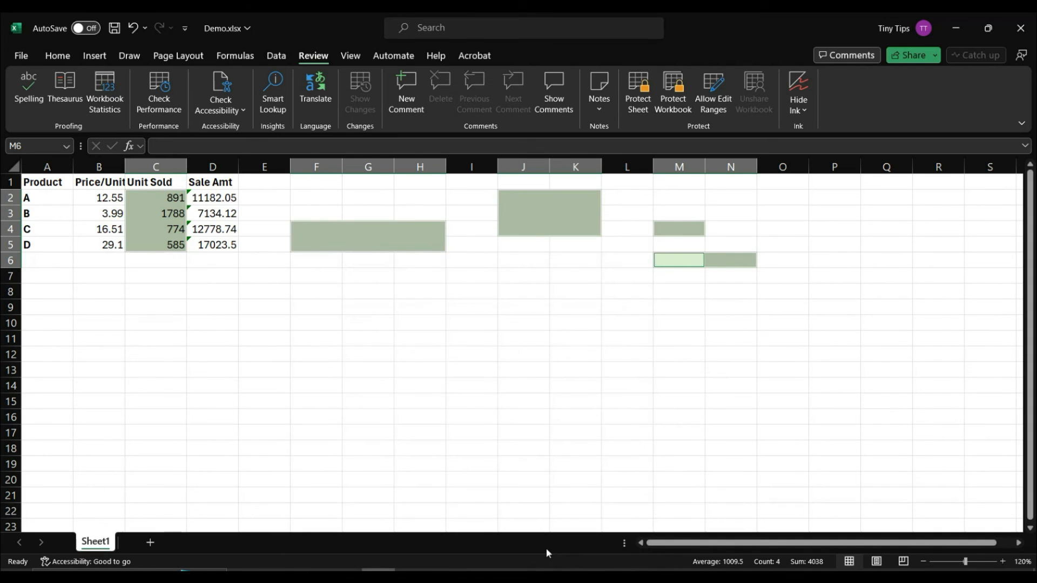
Step: Protect the sheet with the default settings
left_click(404, 276)
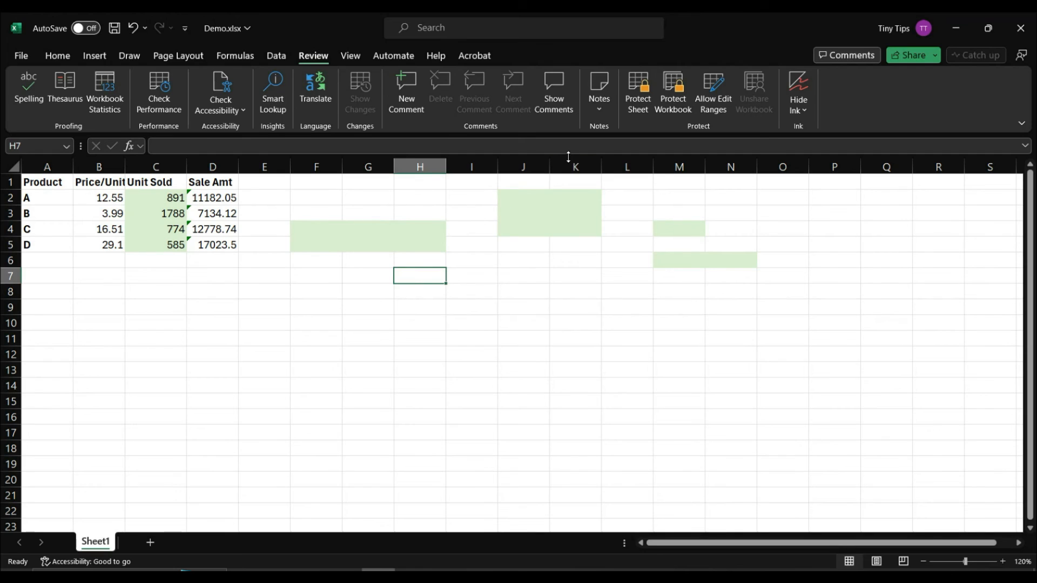
left_click(639, 110)
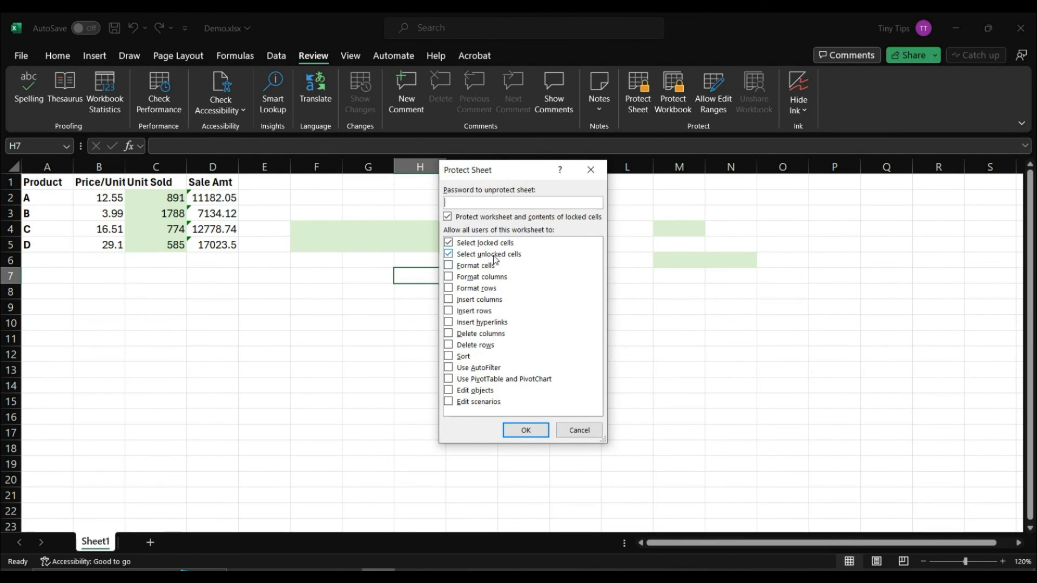
left_click(524, 430)
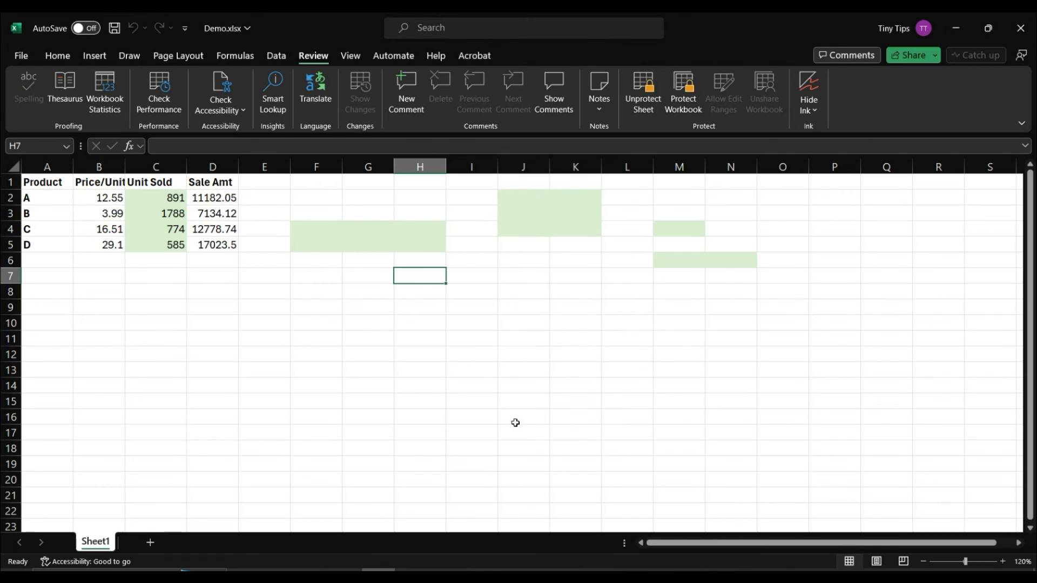
Step: Test edits: B2 and D5 stay editable, while C5, H4 and M4 trigger protected-sheet warnings
left_click(111, 198)
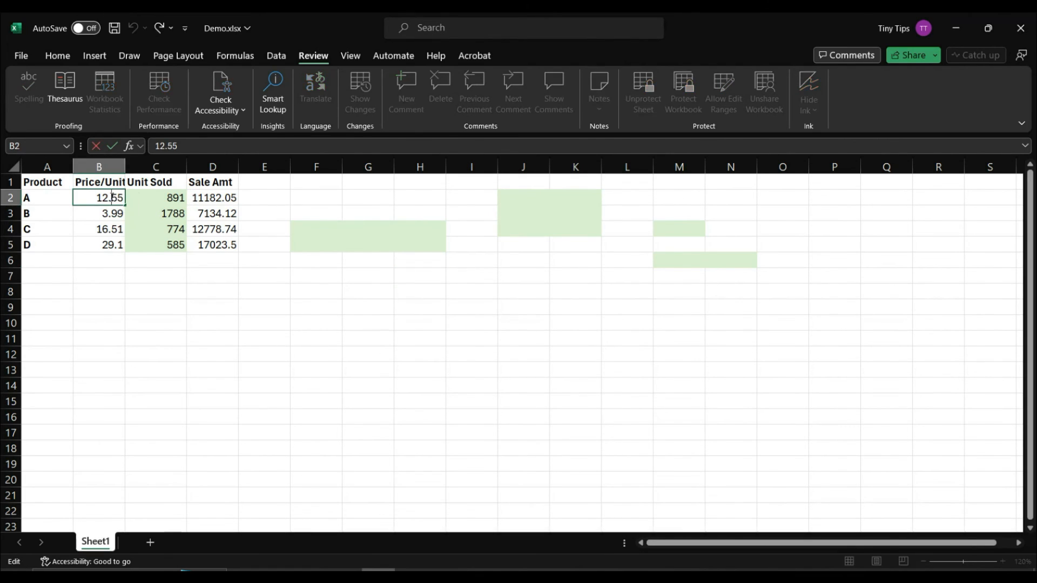
left_click(104, 229)
double_click(203, 244)
left_click(173, 257)
double_click(173, 247)
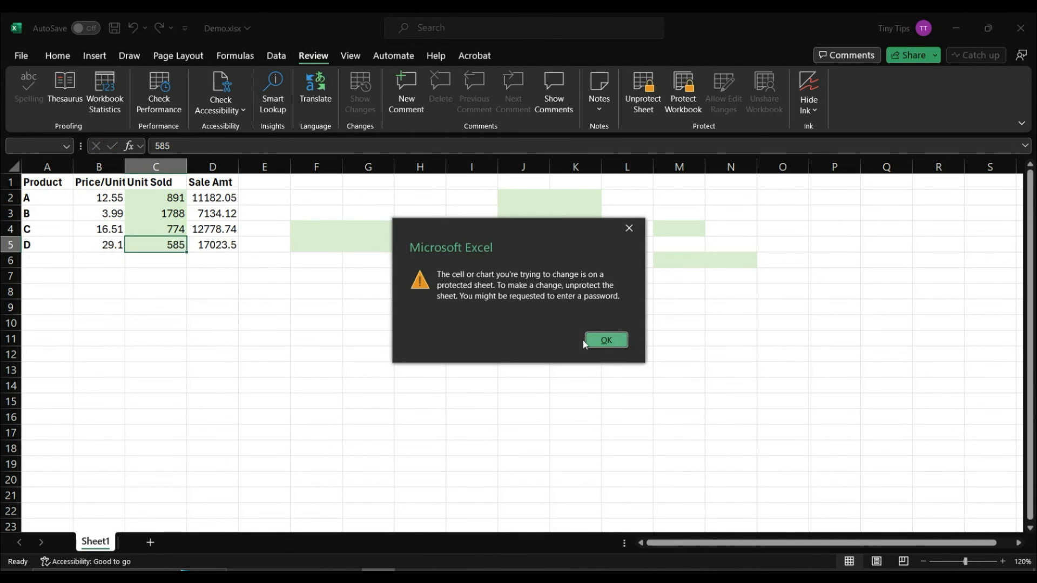
left_click(606, 340)
left_click(408, 233)
double_click(408, 233)
left_click(607, 340)
left_click(678, 229)
double_click(678, 229)
left_click(591, 341)
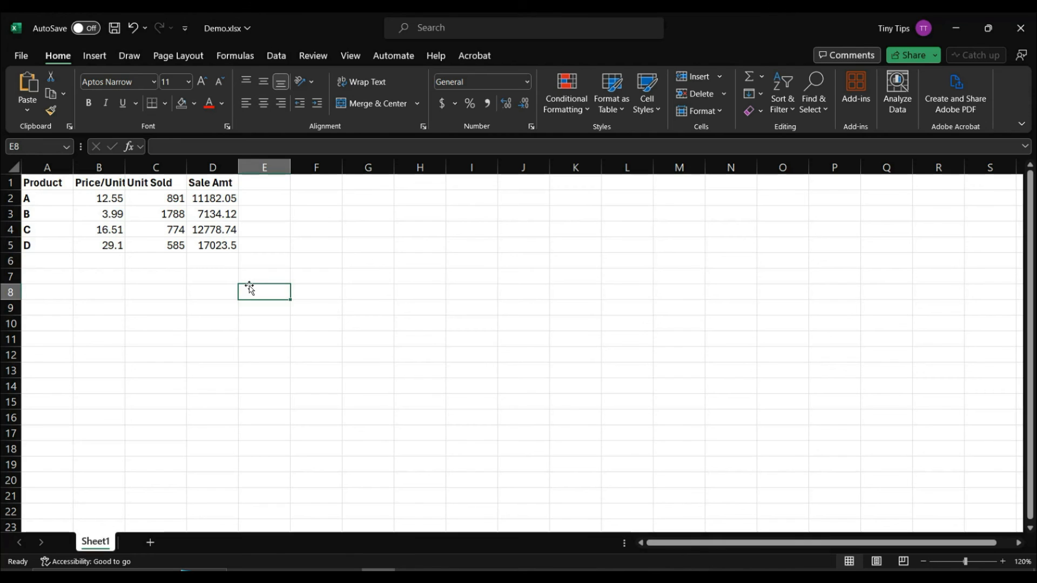
Step: Add a new editable range, Range1, covering $C$2:$C$5, protected by a confirmed range password
left_click_drag(157, 196, 164, 246)
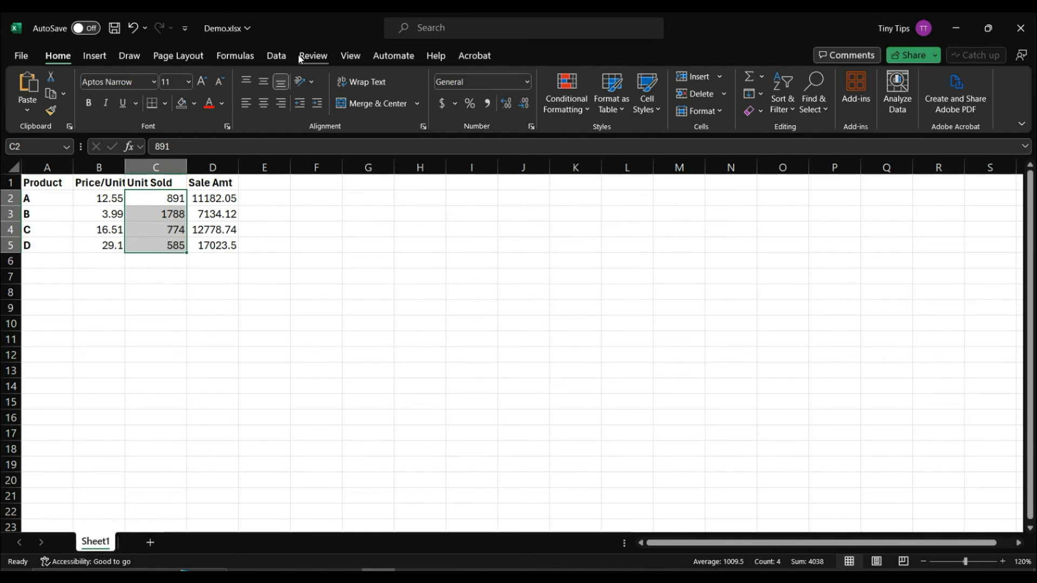
left_click(319, 57)
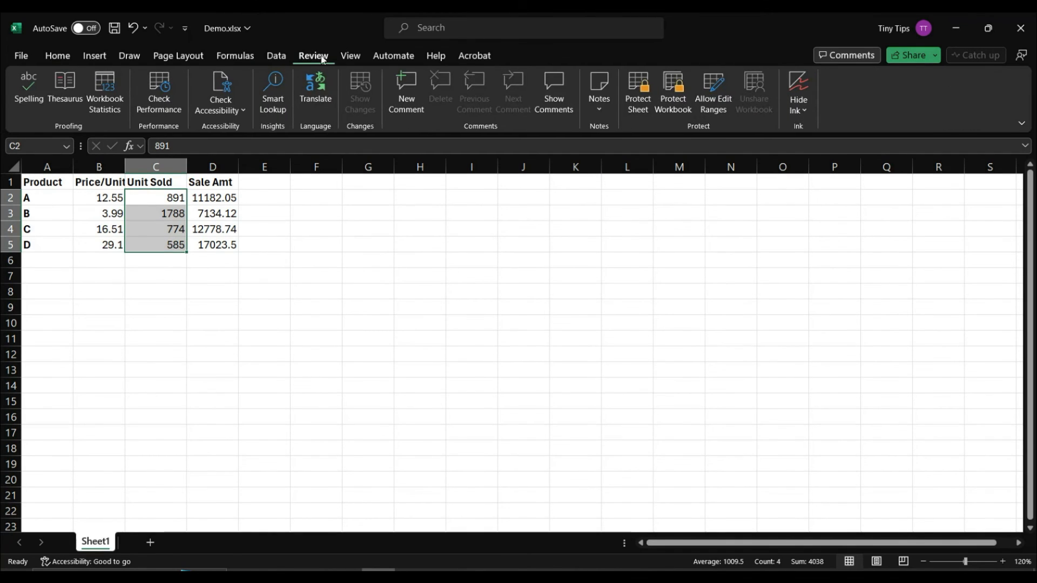
left_click(711, 108)
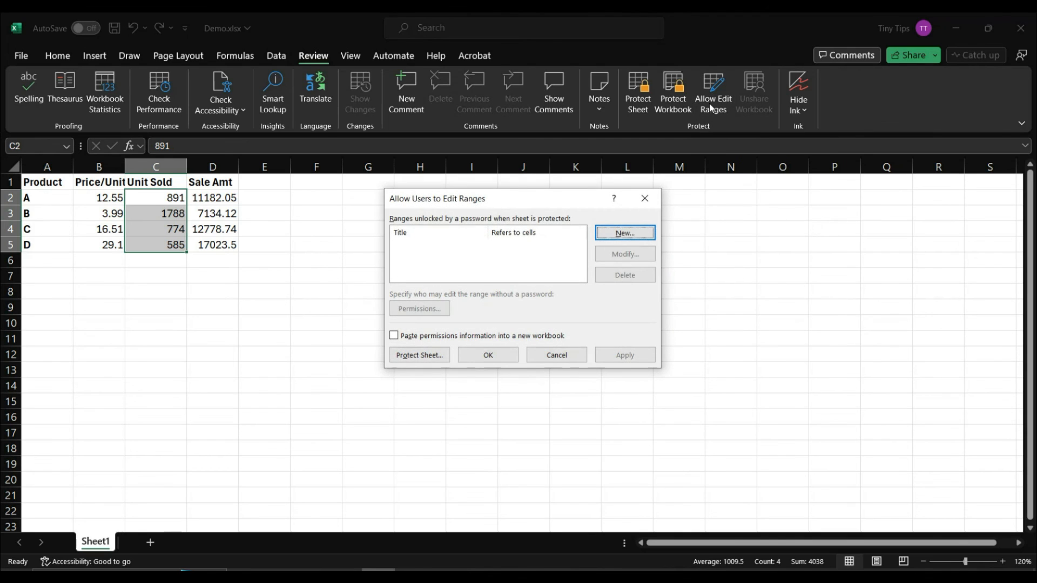
left_click(618, 236)
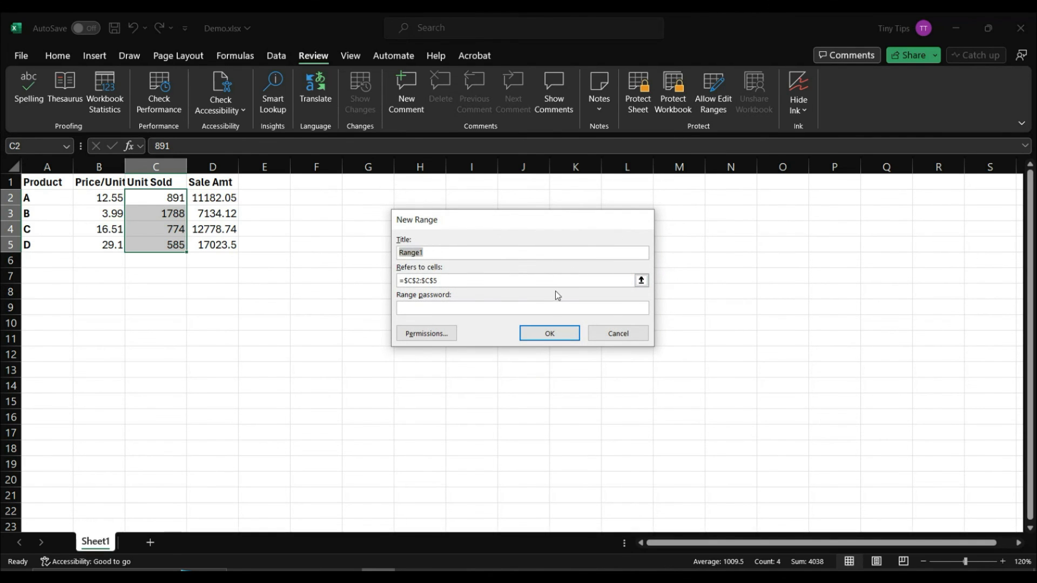
left_click(520, 307)
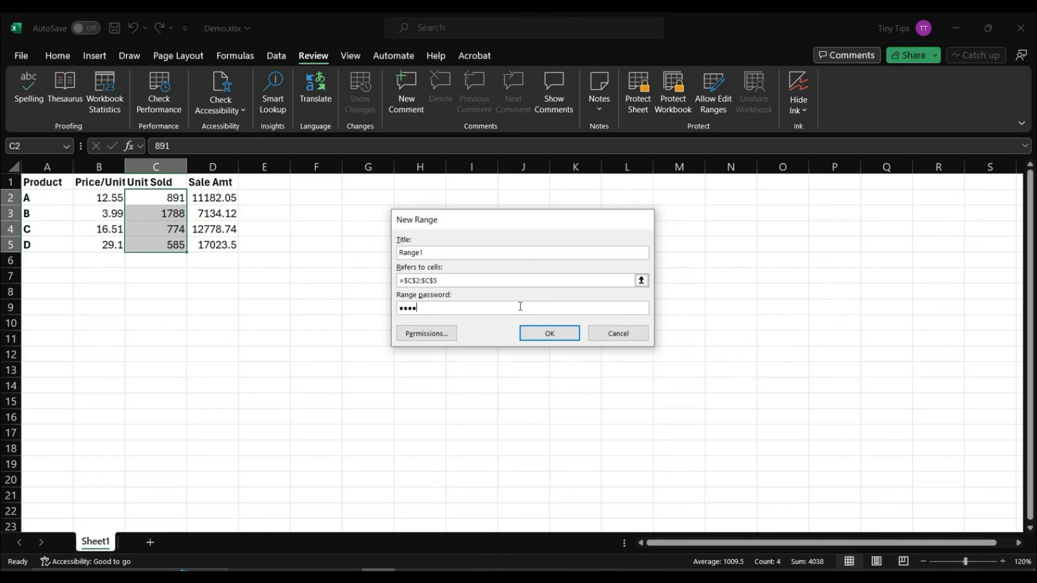
left_click(550, 334)
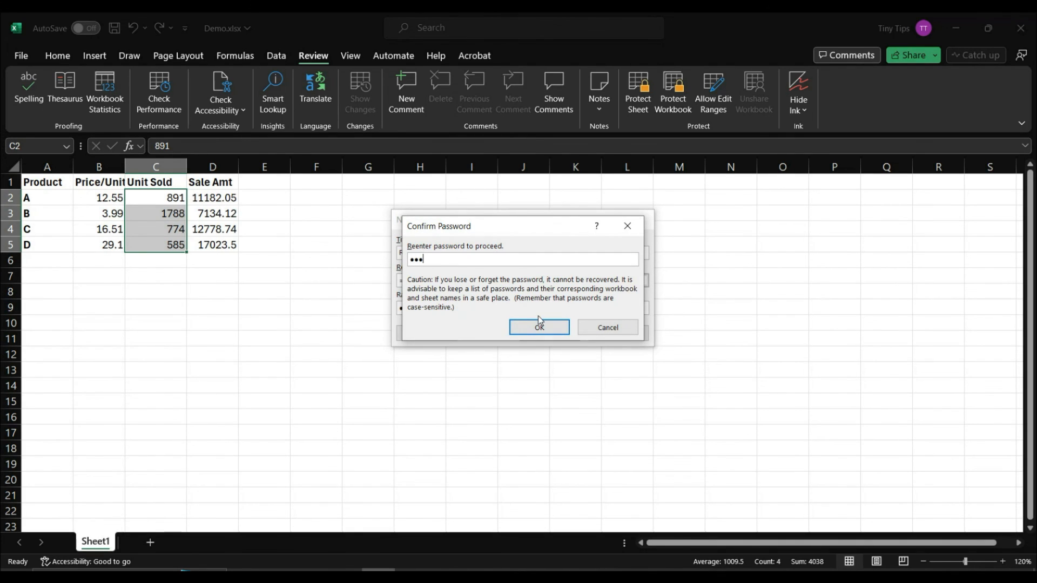
left_click(540, 326)
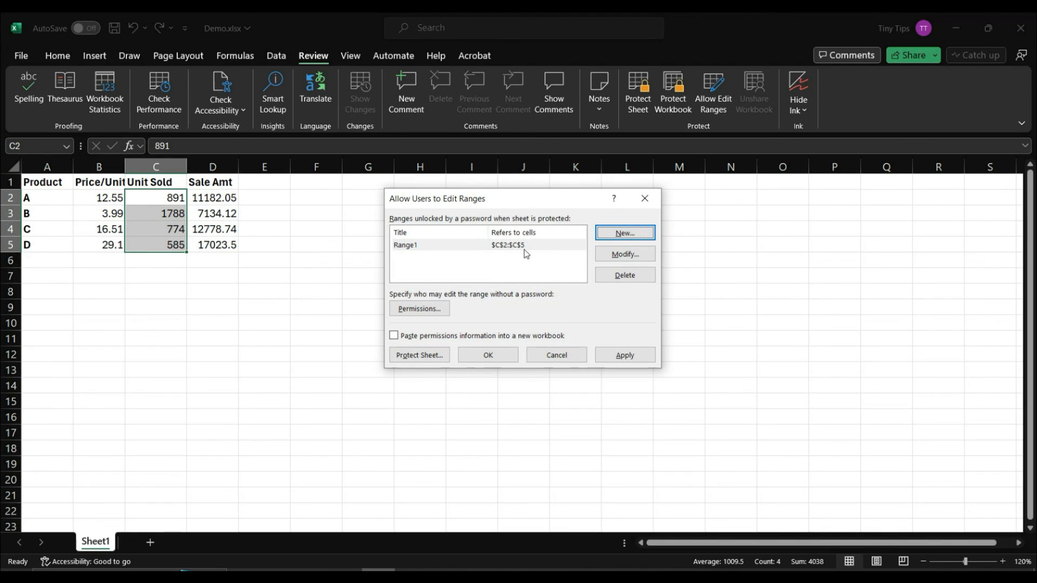
Step: Protect Sheet1 without a sheet password so Range1's password rule applies
left_click(446, 359)
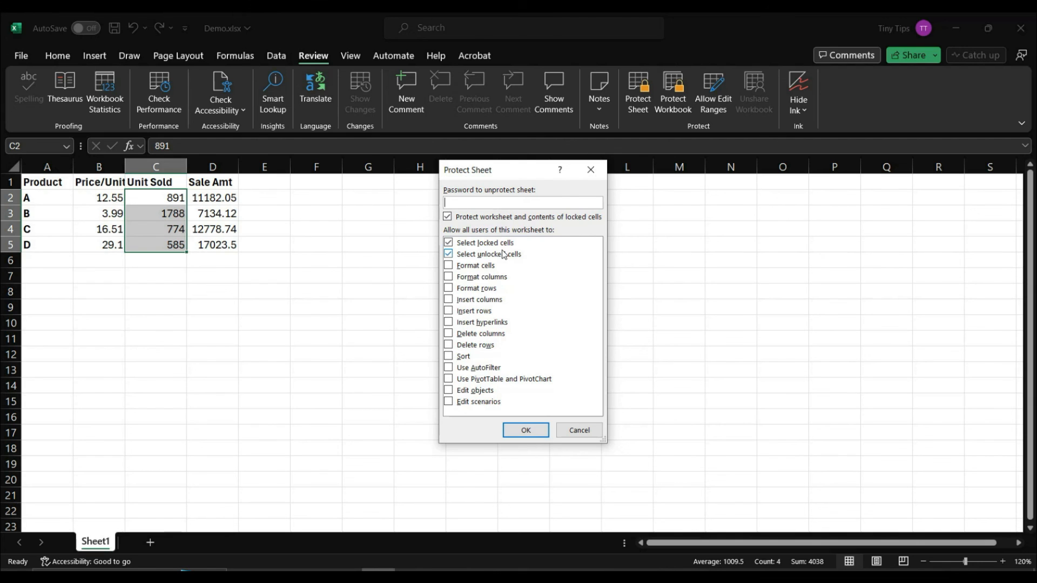
left_click(526, 430)
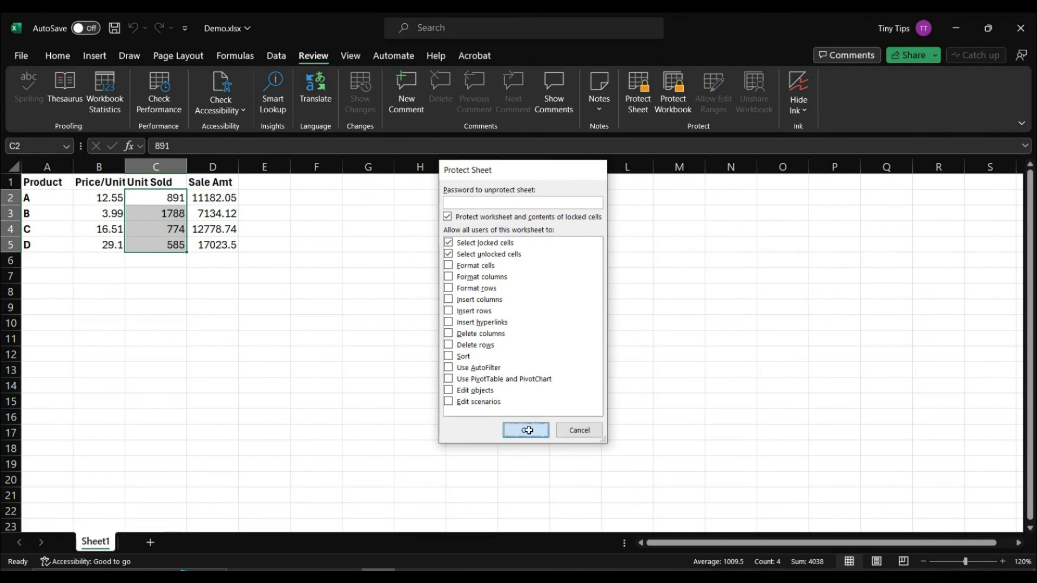
Step: Confirm D5's formula is locked, then unlock the Unit Sold range at C5 with its password
left_click(215, 246)
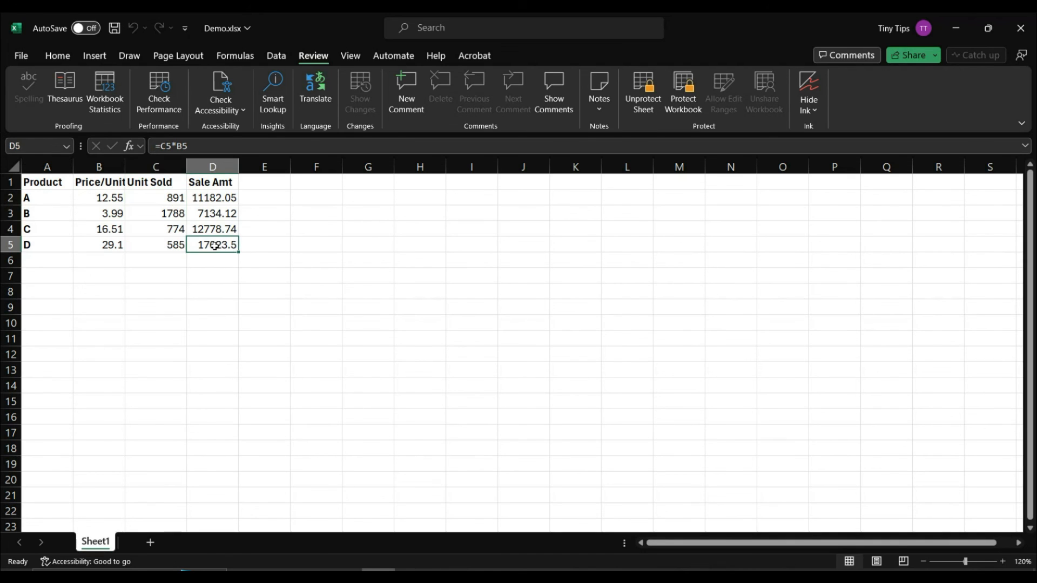
double_click(215, 246)
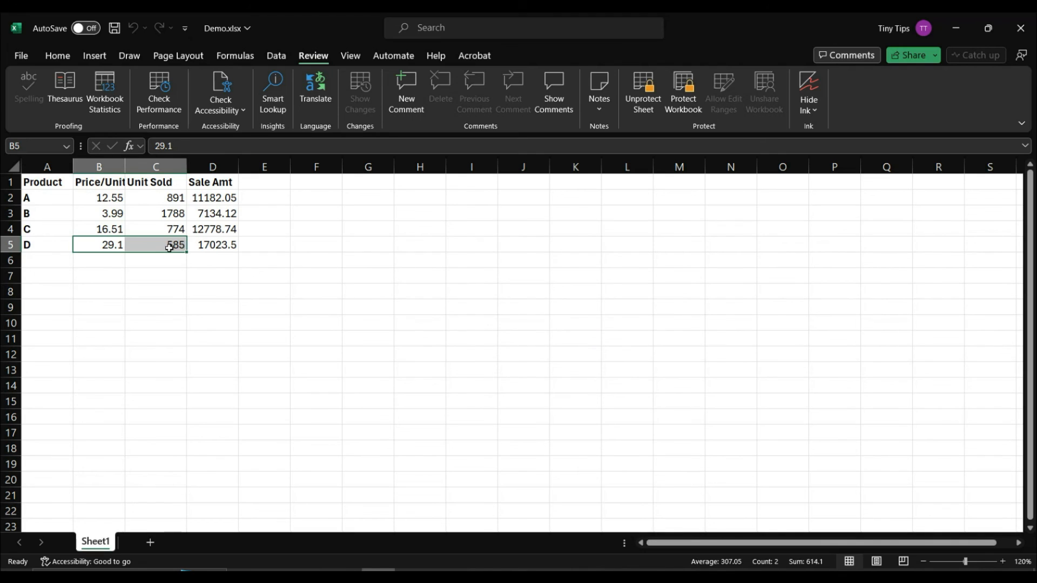
double_click(169, 248)
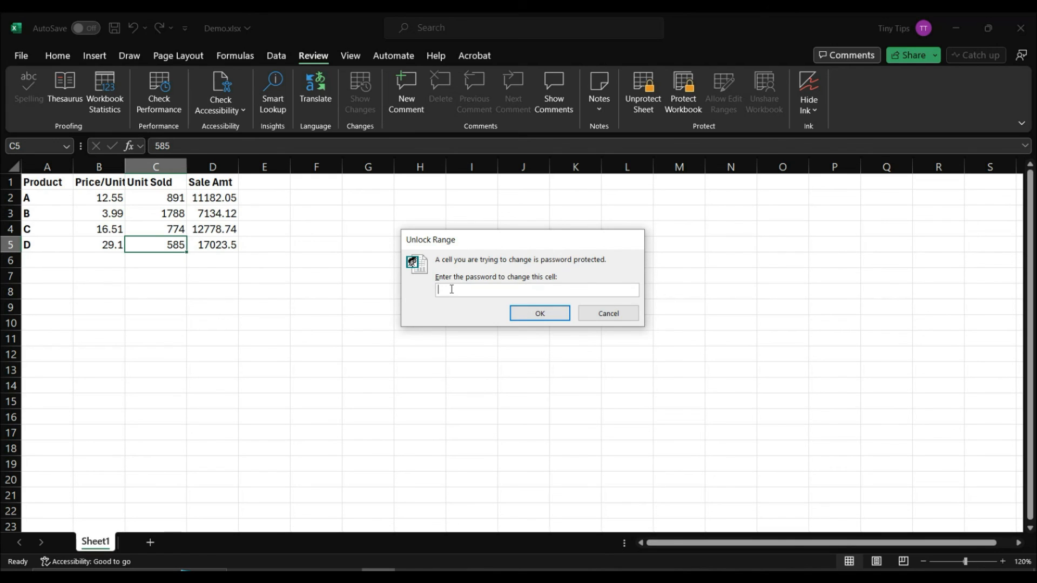
type("••")
key("Return")
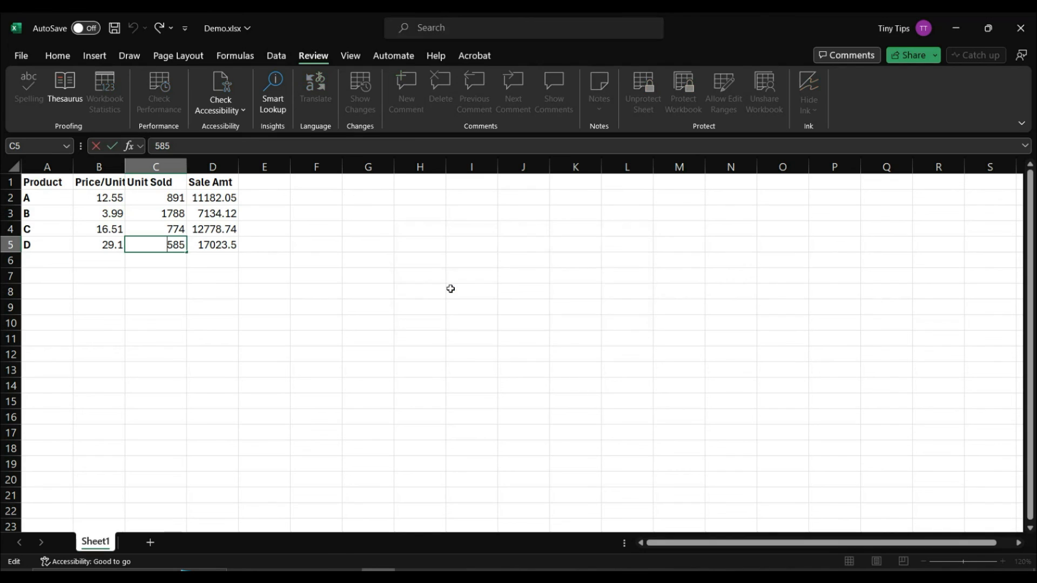
Step: Change C5 from 585 to 595, then check C2:C4 remain editable and D5 stays locked
left_click_drag(174, 245, 177, 246)
type("9")
key("Return")
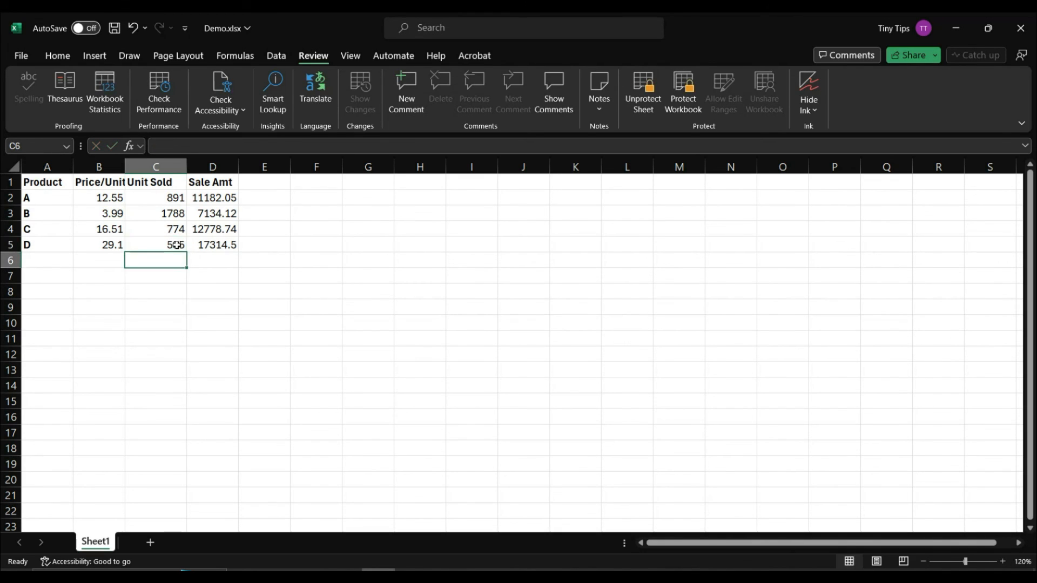
double_click(178, 231)
double_click(179, 214)
double_click(177, 198)
left_click(208, 256)
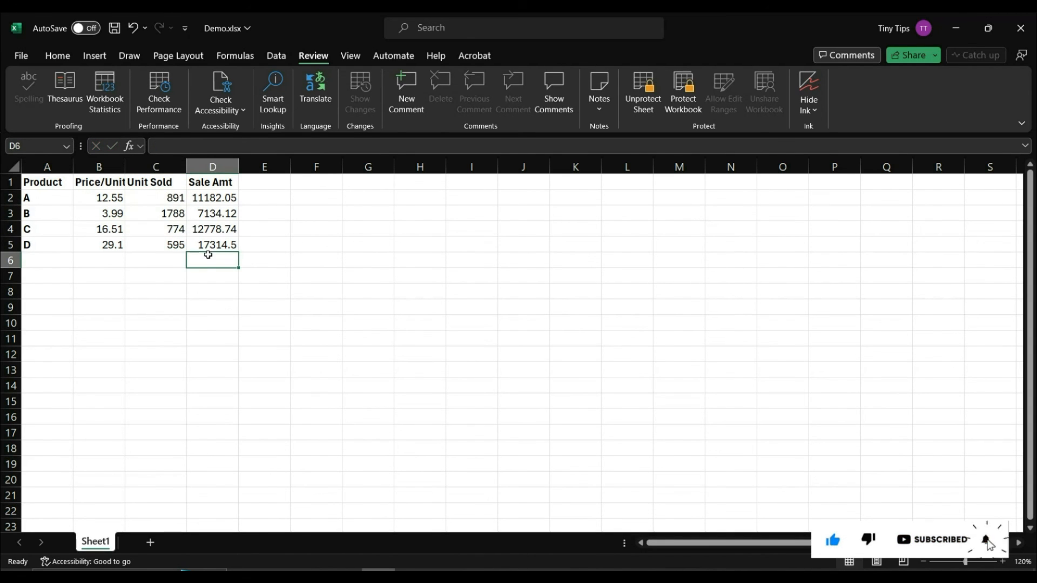
double_click(210, 247)
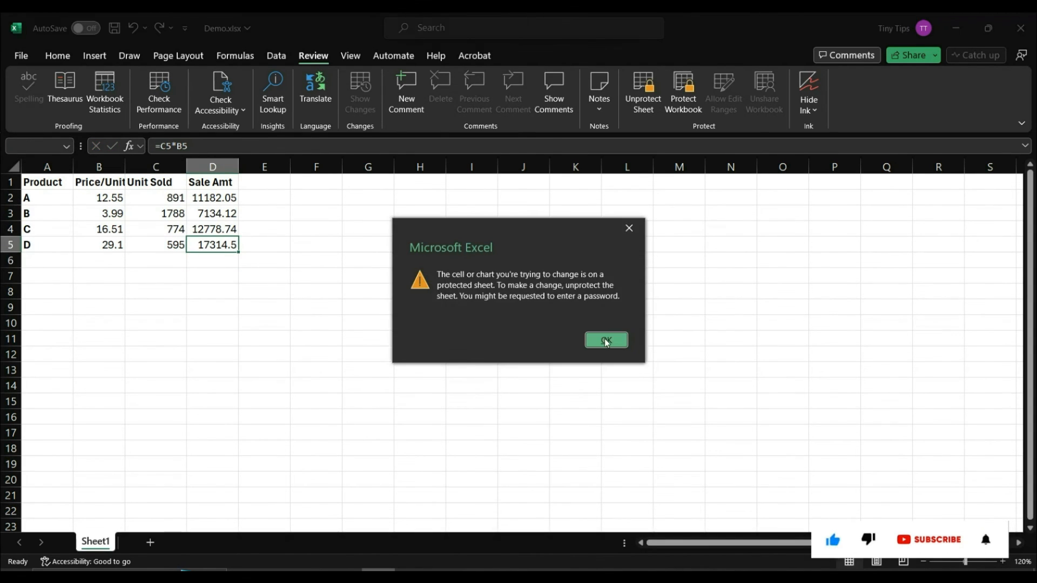